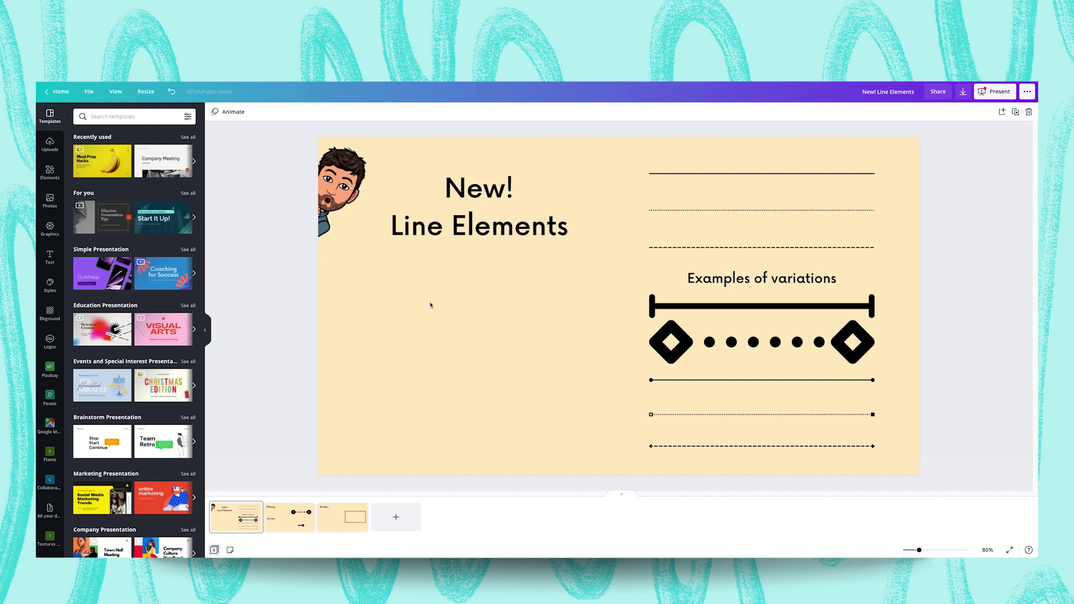
# Step: Search the Elements library for 'Lines' and browse the plain, dashed, dotted and arrow results
pyautogui.click(49, 175)
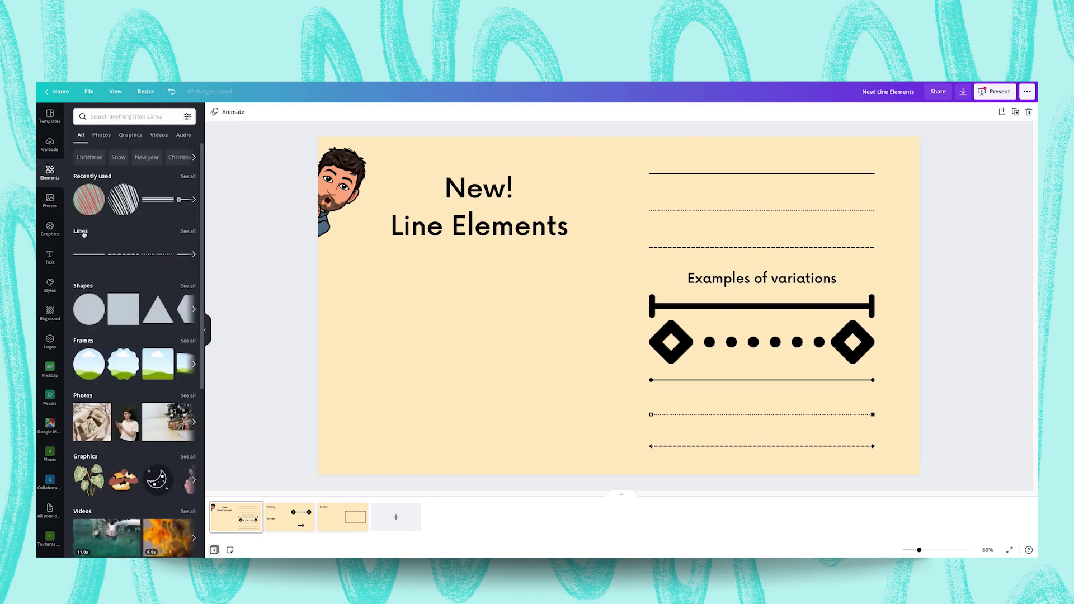
pyautogui.click(104, 116)
pyautogui.write('Lines')
pyautogui.press('Return')
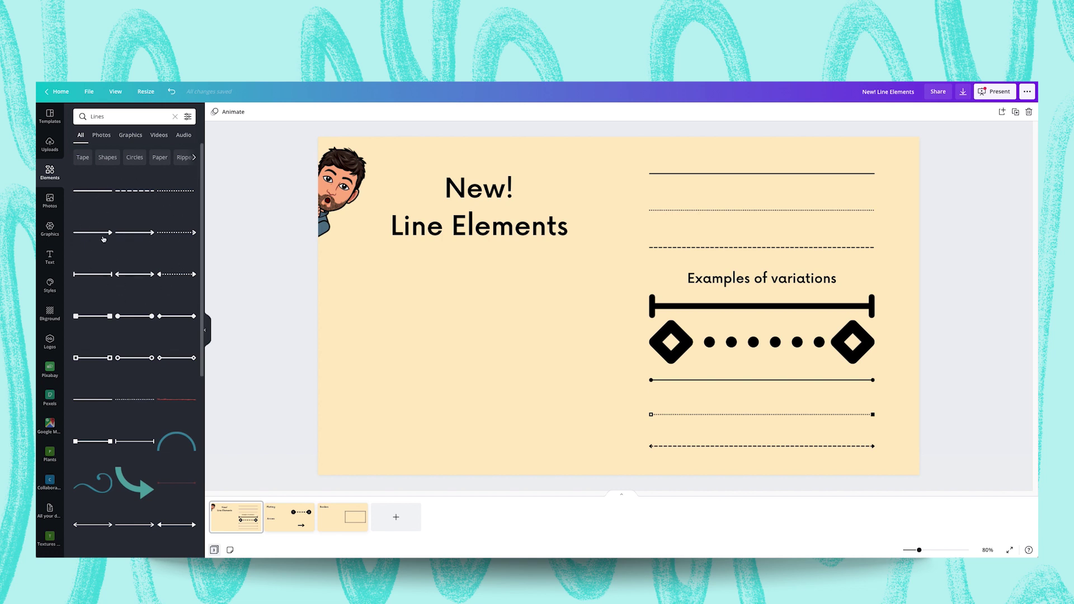
pyautogui.scroll(-10, 142, 261)
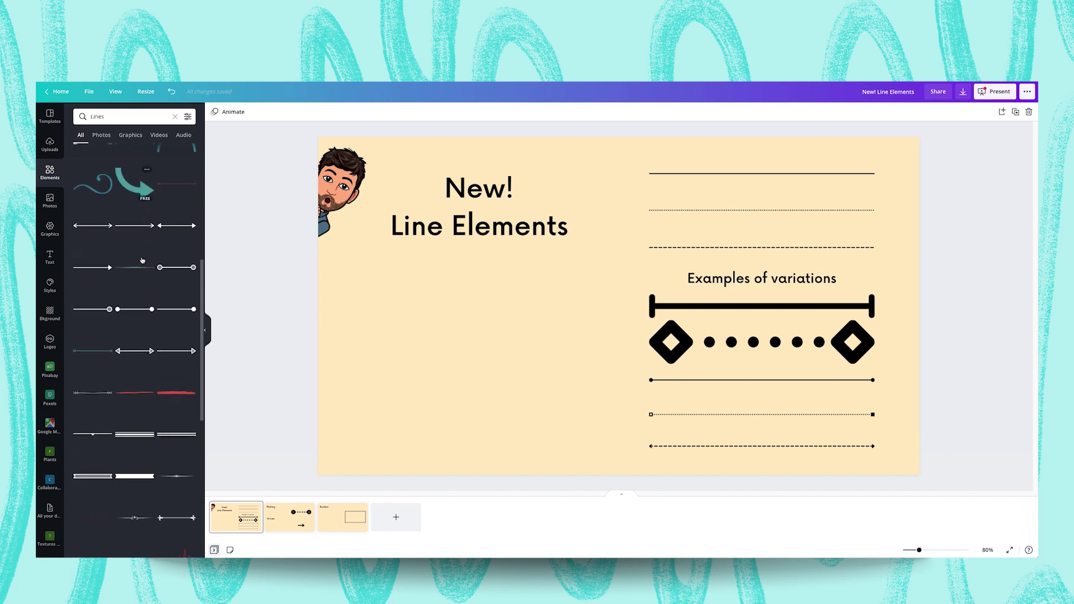
pyautogui.scroll(-4, 142, 260)
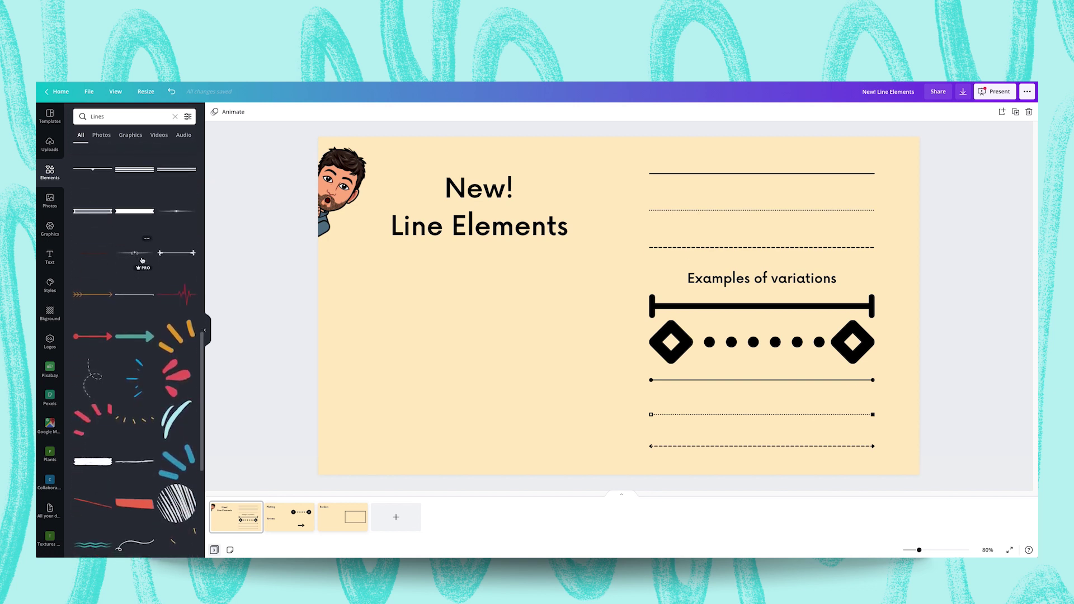
pyautogui.scroll(-3, 142, 260)
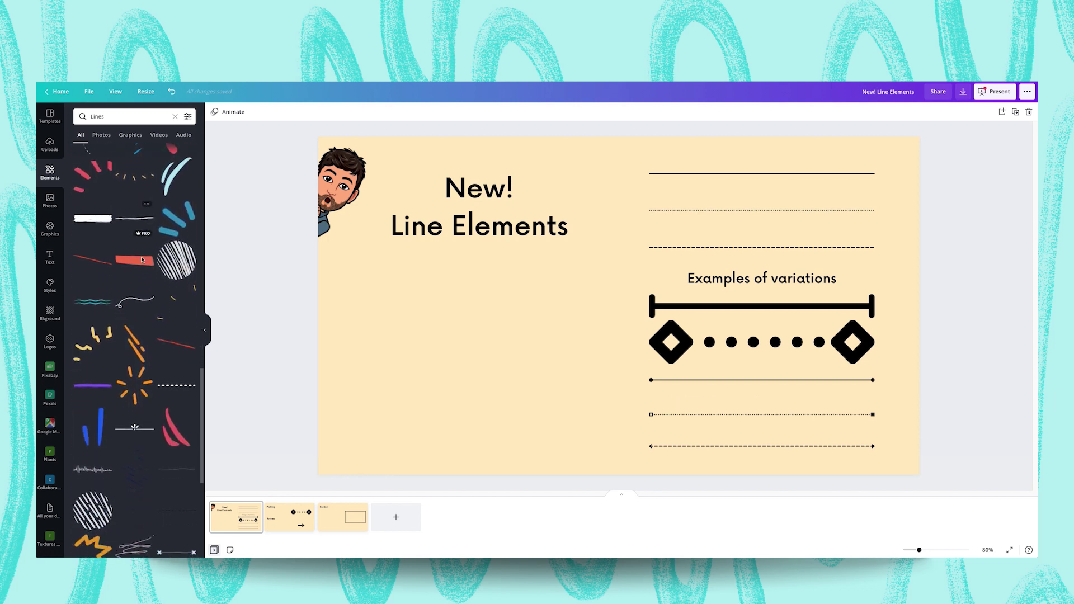
pyautogui.scroll(-5, 142, 261)
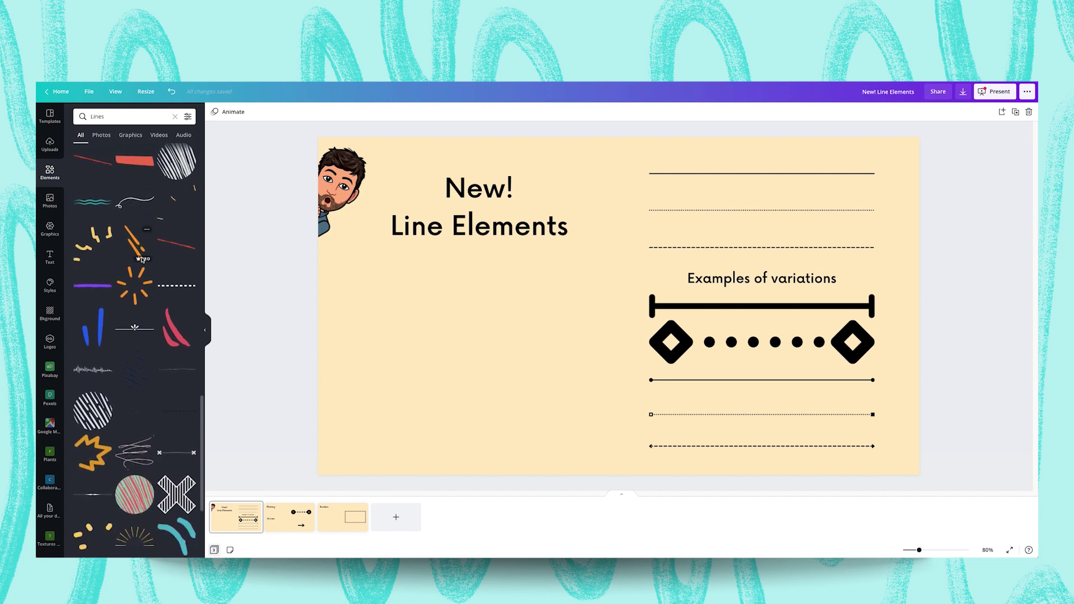
pyautogui.scroll(15, 142, 260)
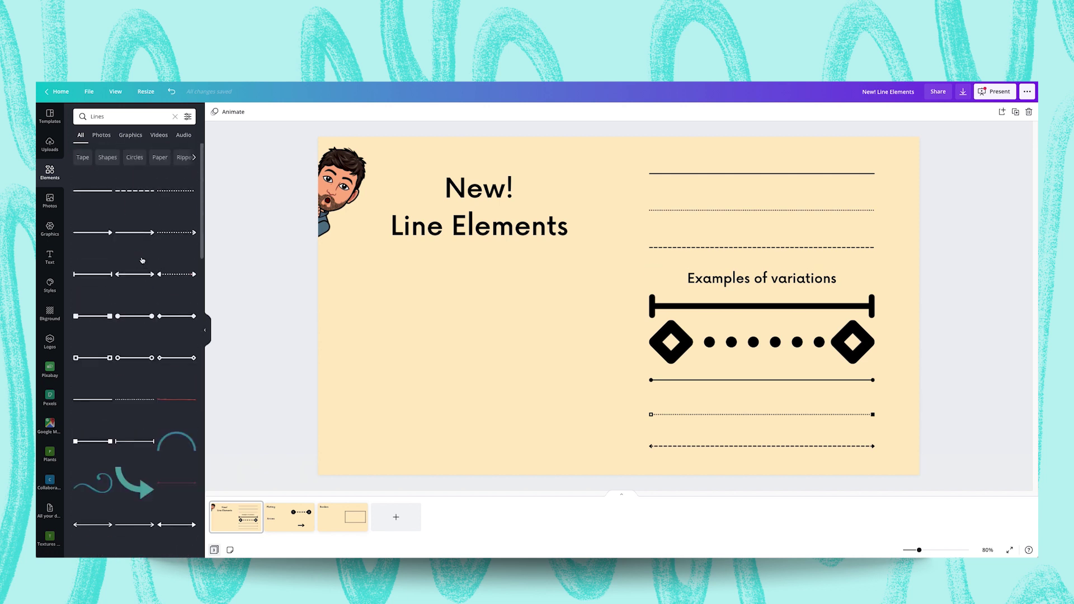
# Step: Add a plain line and shorten it beneath the 'New! Line Elements' heading
pyautogui.click(96, 193)
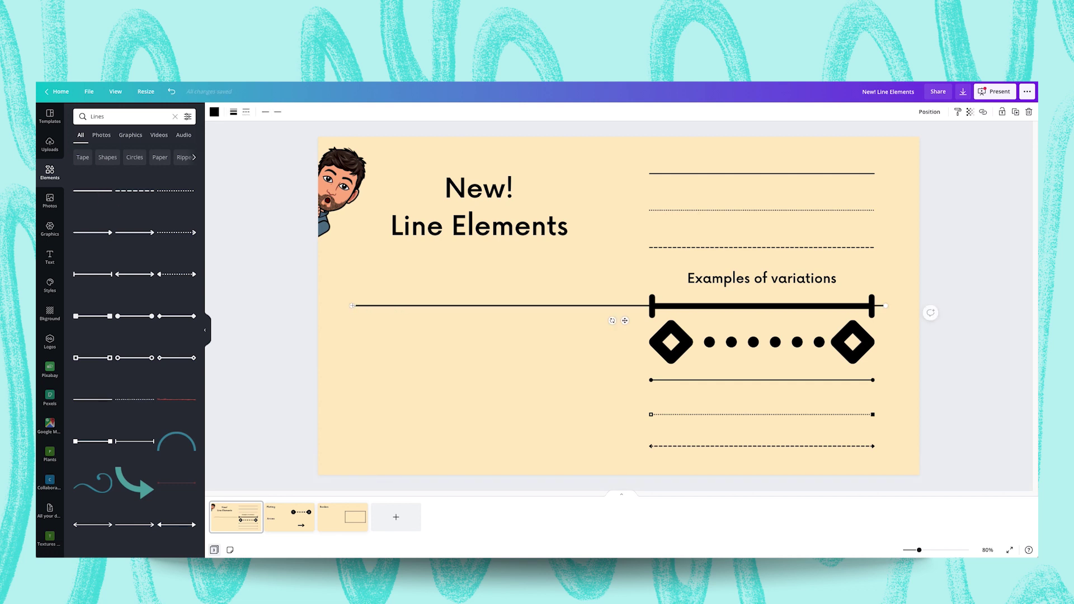
pyautogui.moveTo(353, 305); pyautogui.dragTo(441, 335)
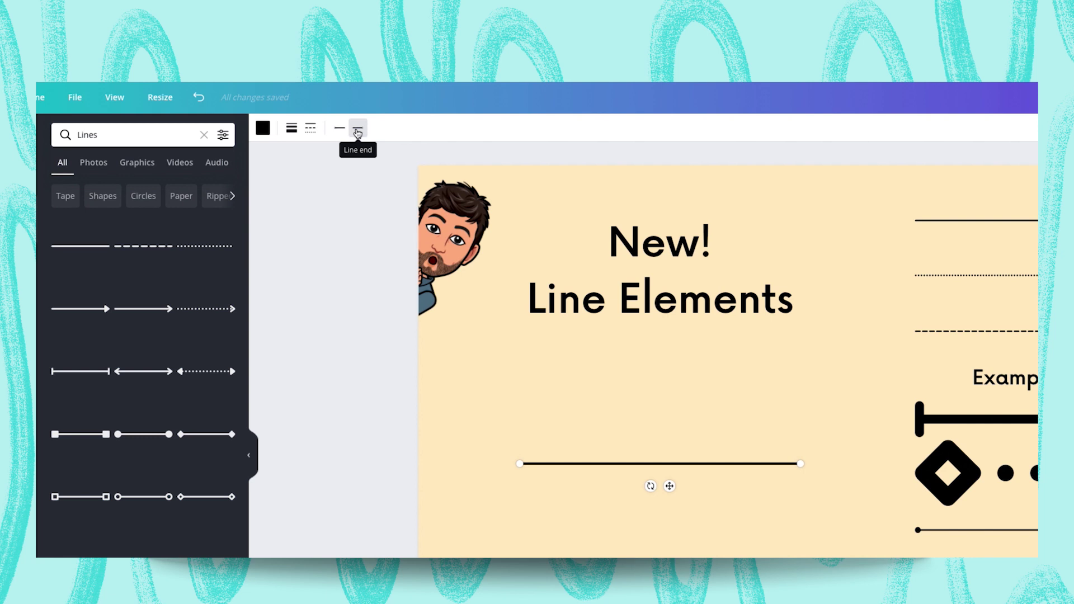
# Step: Make the heading line much thicker and give it the dotted style, after trying solid and dashed
pyautogui.click(290, 128)
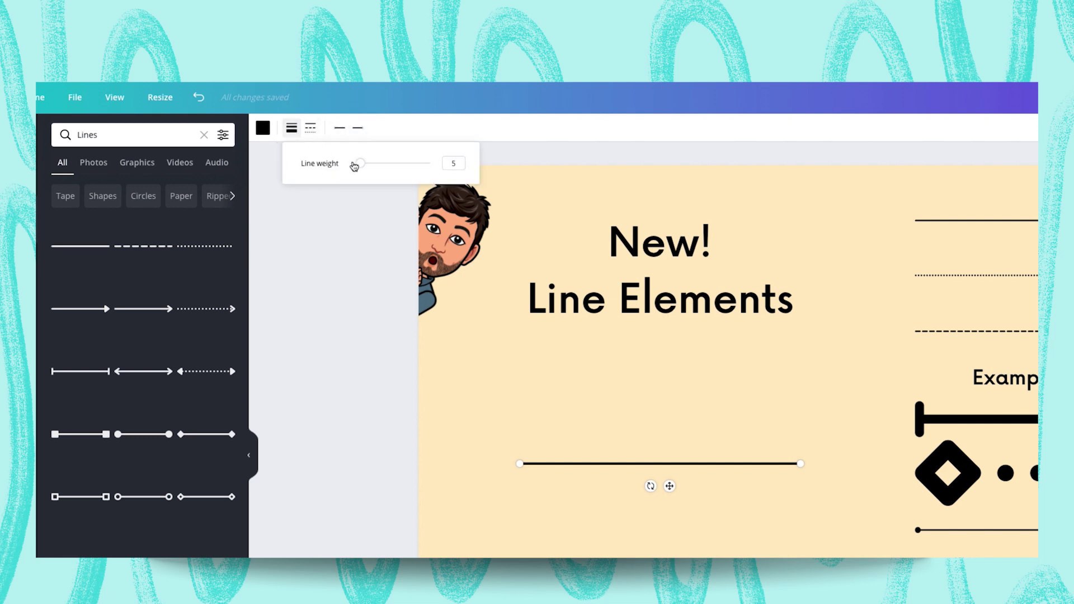
pyautogui.moveTo(359, 164)
pyautogui.mouseDown()
pyautogui.moveTo(378, 166)
pyautogui.moveTo(370, 164)
pyautogui.mouseUp()
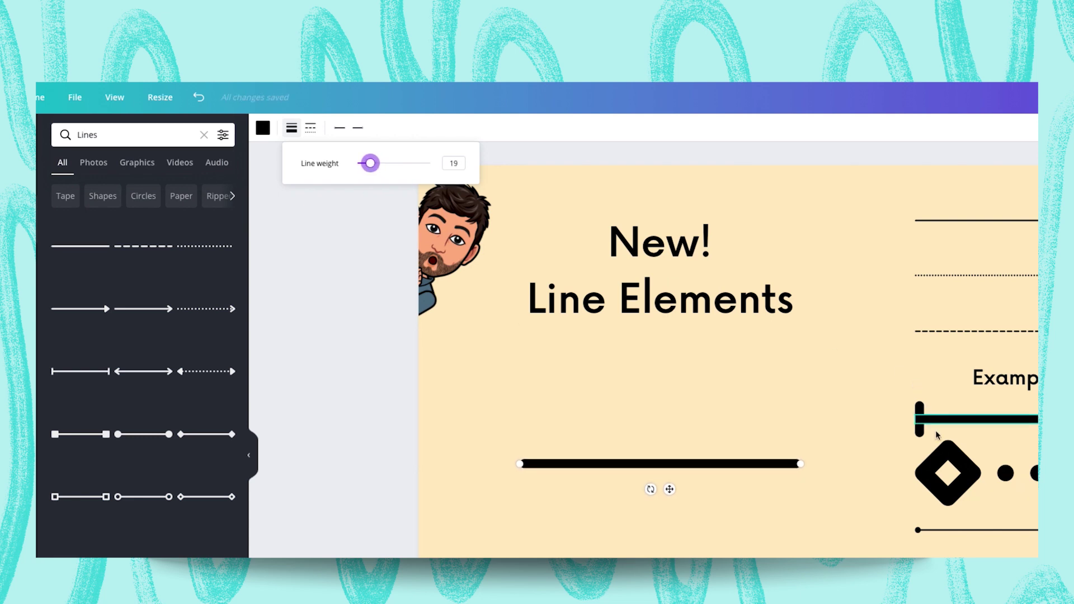
pyautogui.click(312, 129)
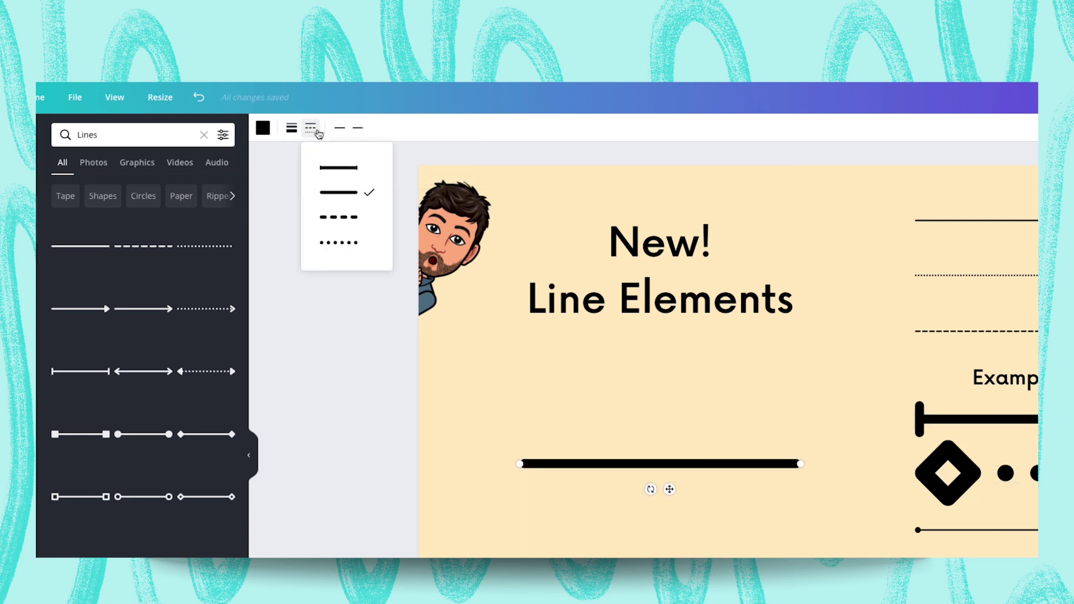
pyautogui.click(332, 168)
pyautogui.click(532, 531)
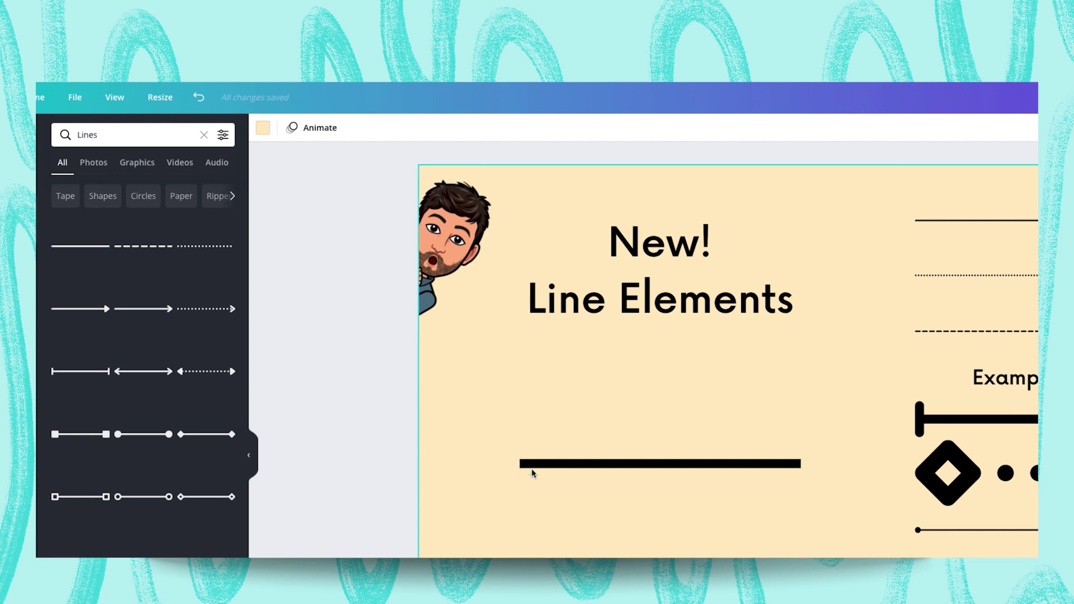
pyautogui.click(561, 464)
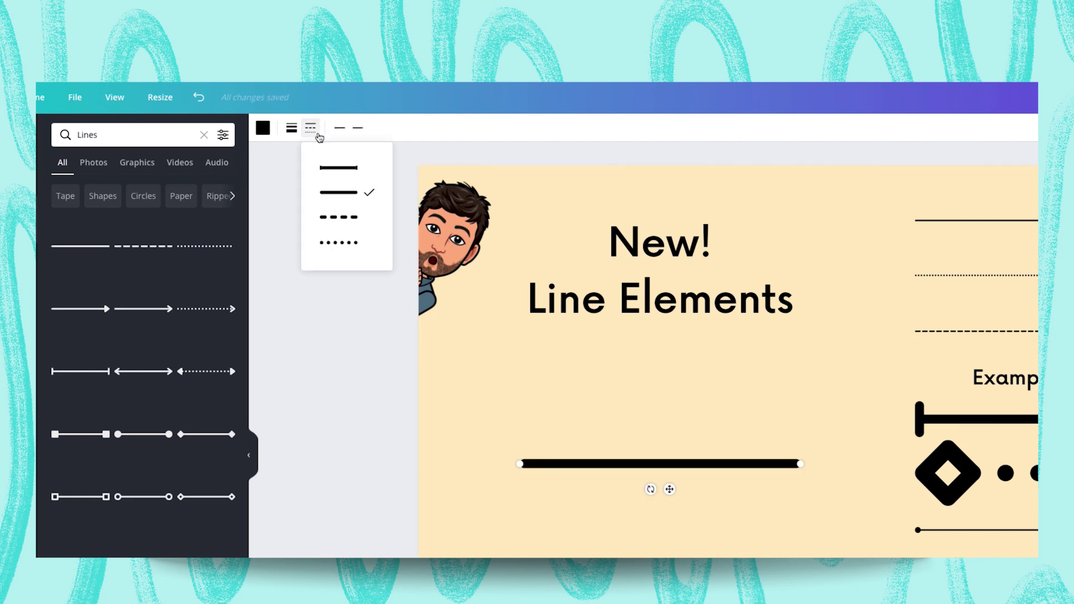
pyautogui.click(342, 217)
pyautogui.click(343, 239)
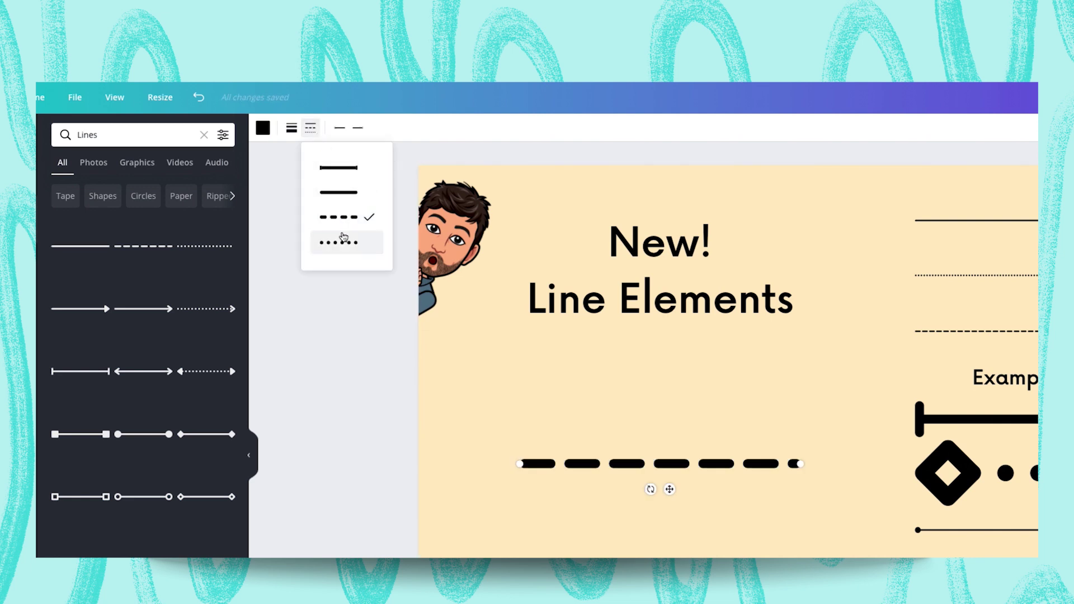
# Step: Start the dotted line with an open diamond after trying other caps, then go to slide 2
pyautogui.click(339, 128)
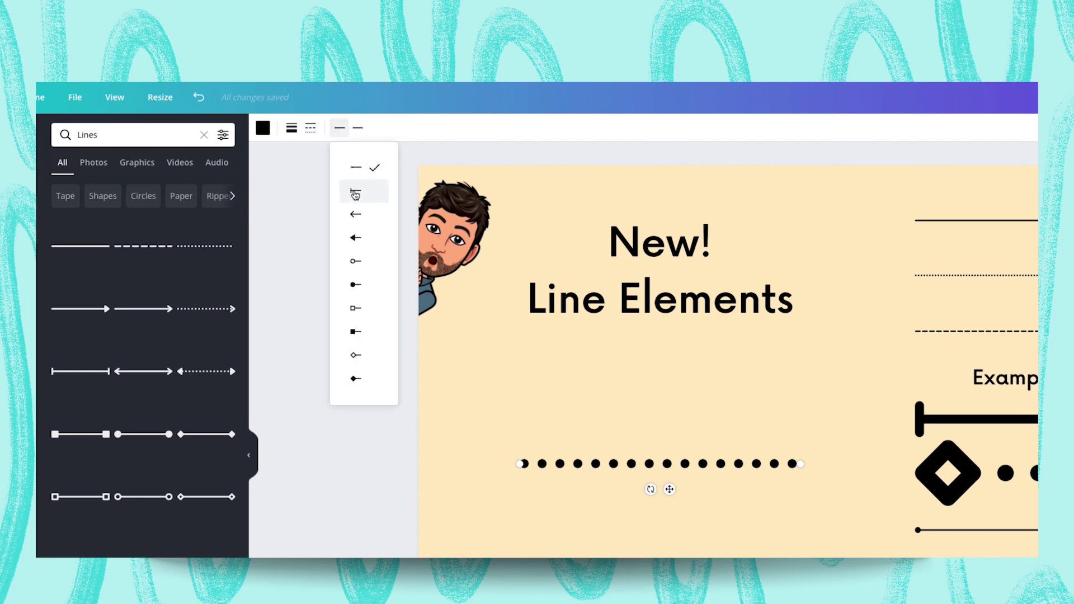
pyautogui.click(355, 214)
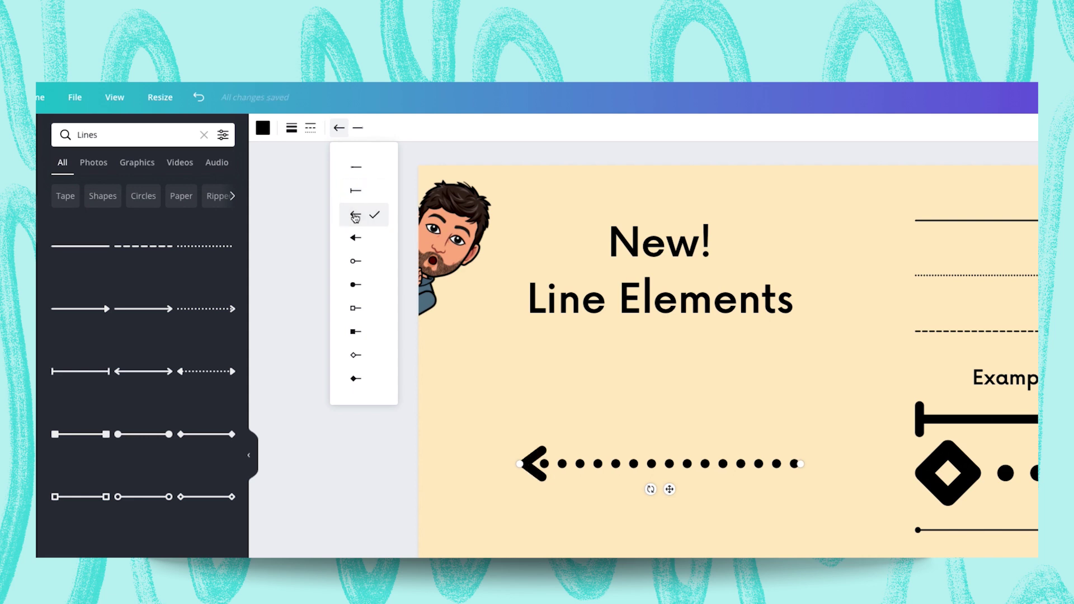
pyautogui.click(355, 263)
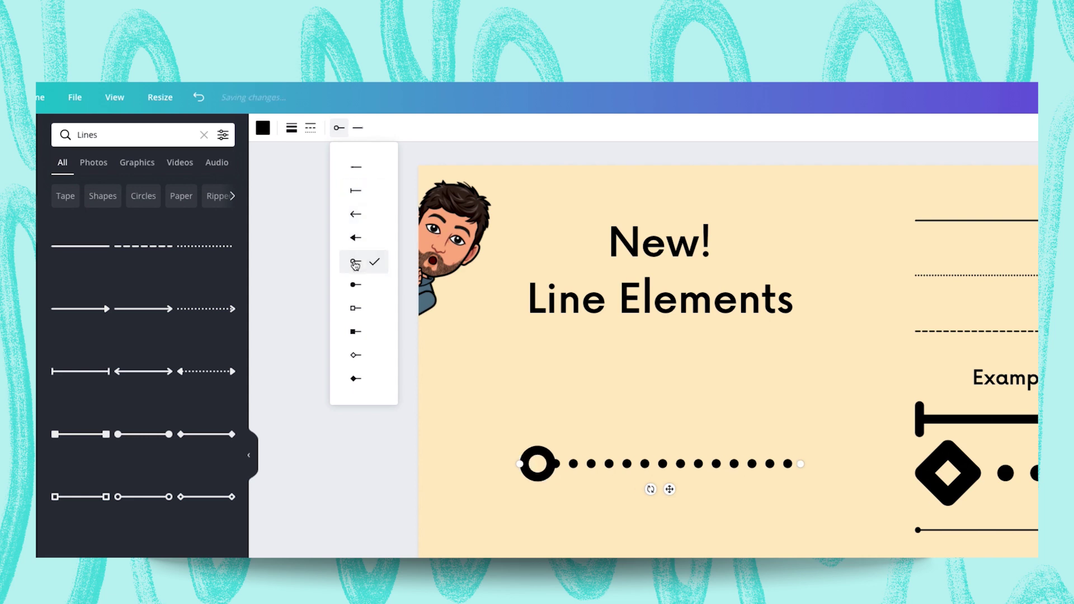
pyautogui.click(355, 285)
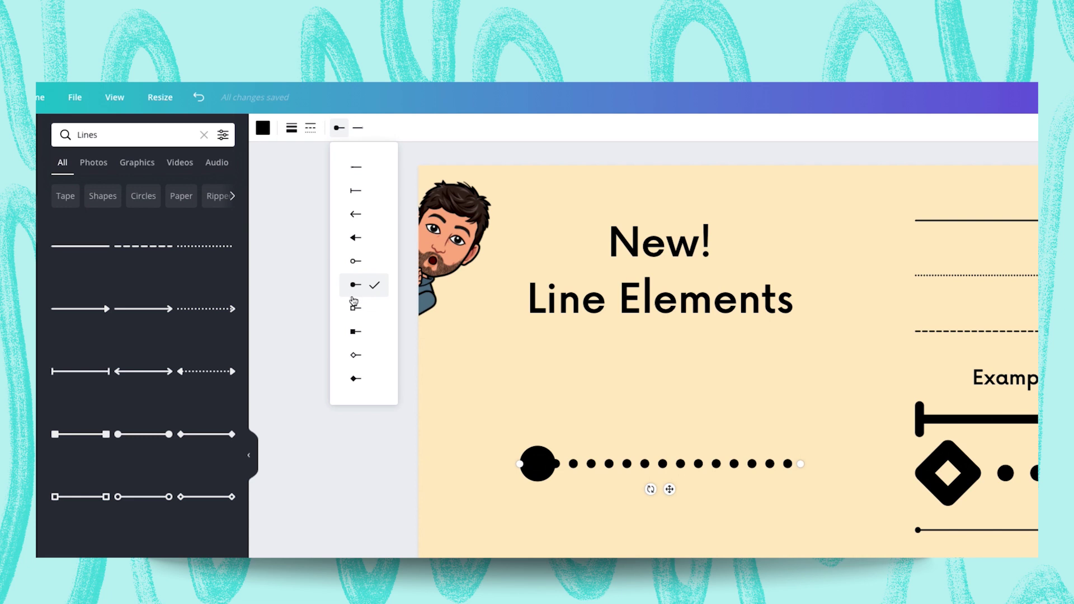
pyautogui.click(355, 308)
pyautogui.click(356, 333)
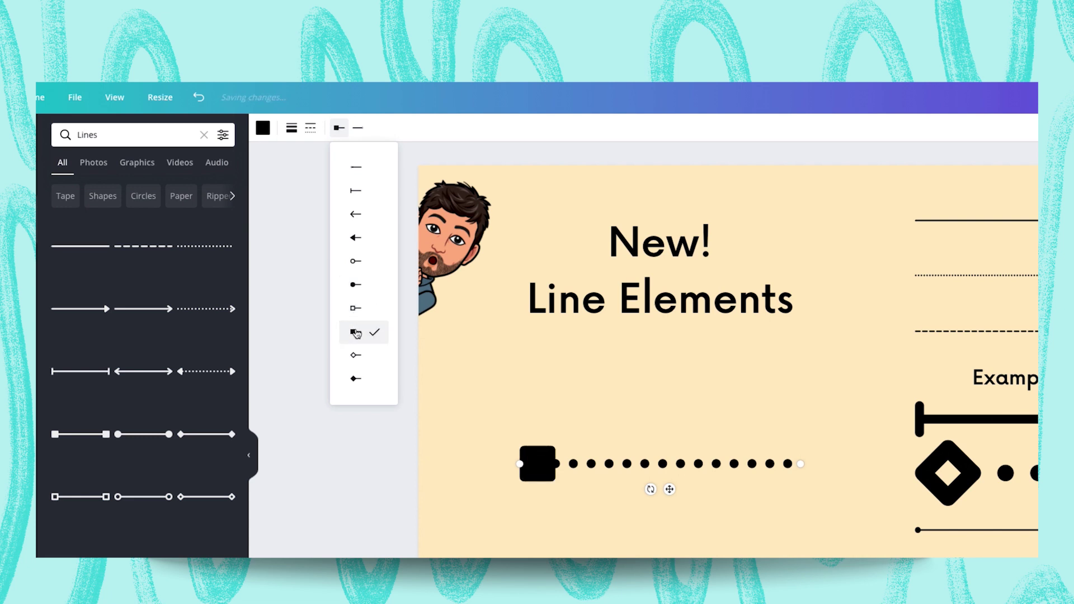
pyautogui.click(358, 354)
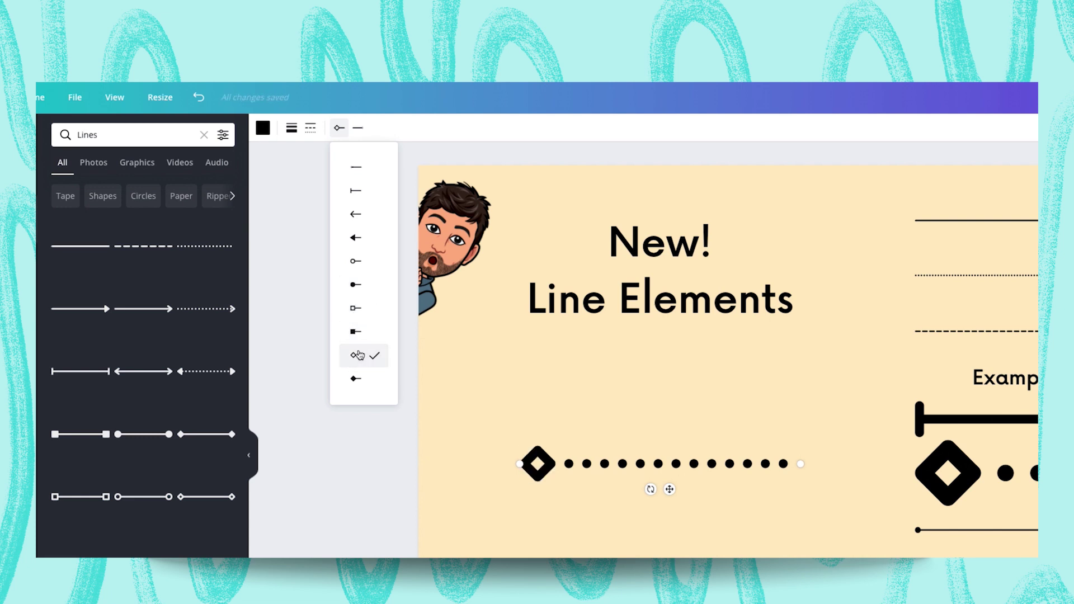
pyautogui.click(357, 127)
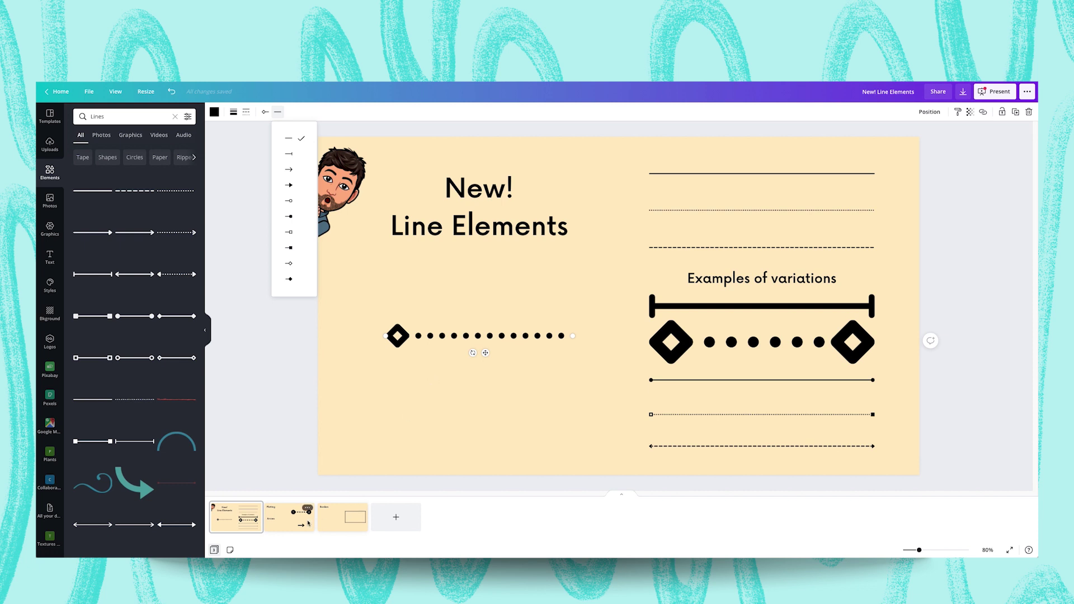
pyautogui.click(289, 523)
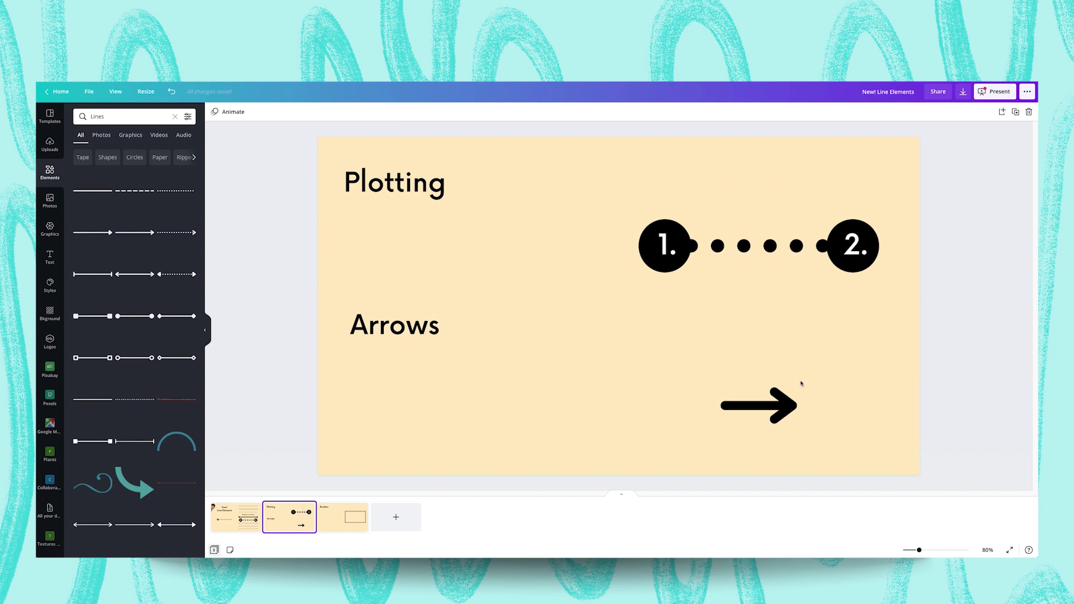
# Step: Add a plain line under Plotting and shorten it from its left end
pyautogui.click(90, 191)
pyautogui.moveTo(353, 305); pyautogui.dragTo(405, 247)
pyautogui.click(418, 278)
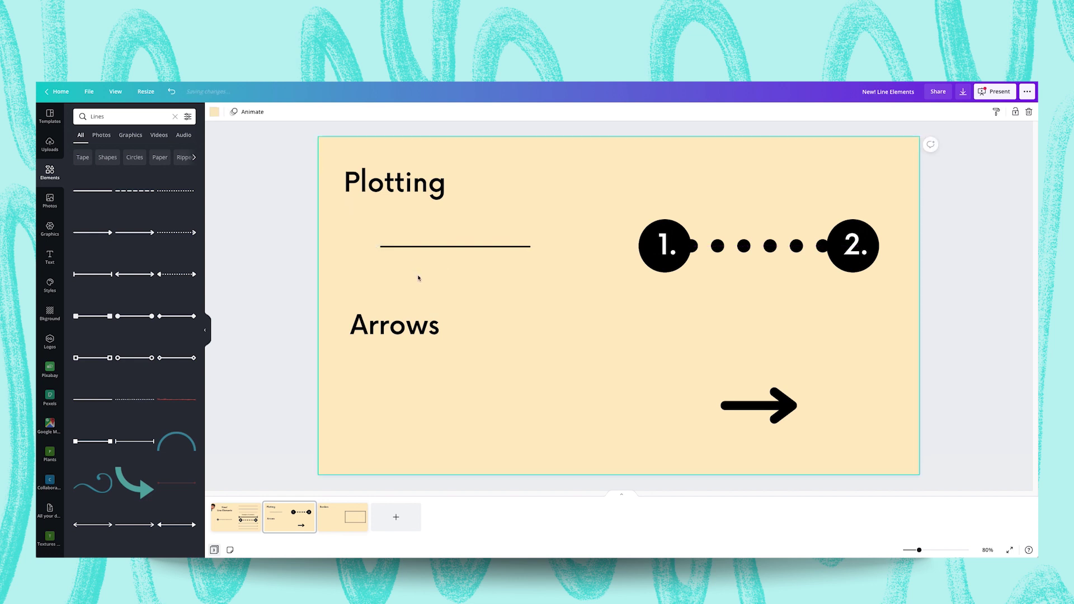
pyautogui.click(444, 246)
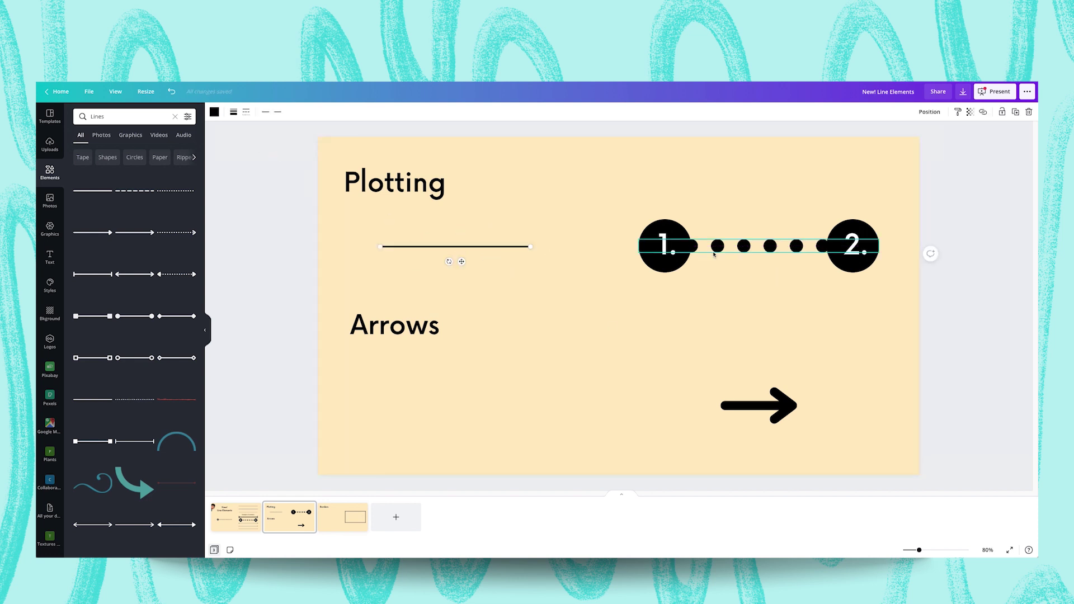
# Step: Set the line to weight 35, dotted style, with large filled circles at both ends
pyautogui.click(232, 113)
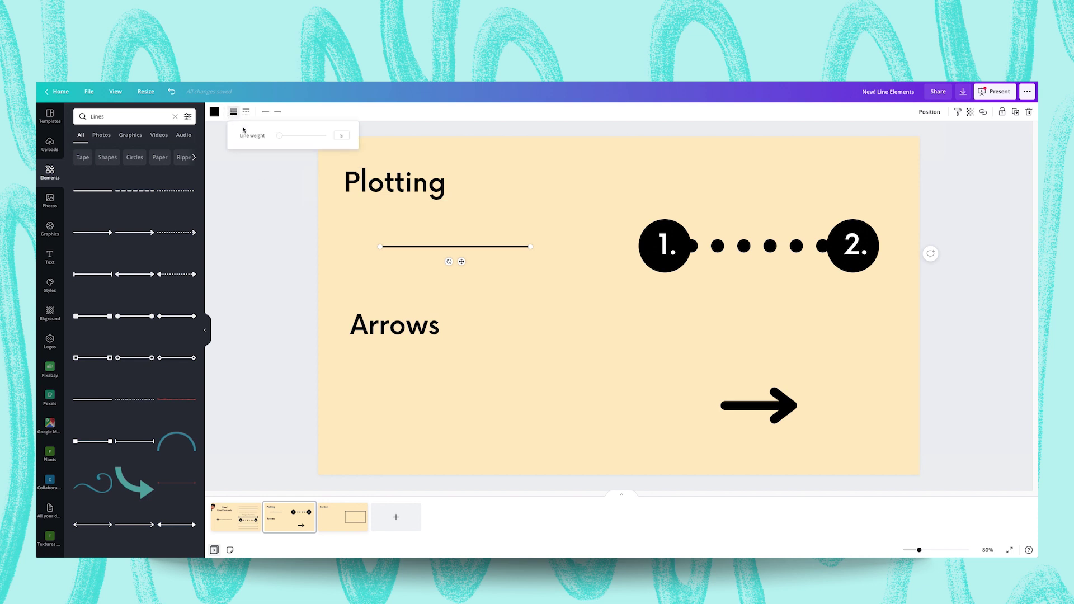
pyautogui.moveTo(275, 138); pyautogui.dragTo(294, 136)
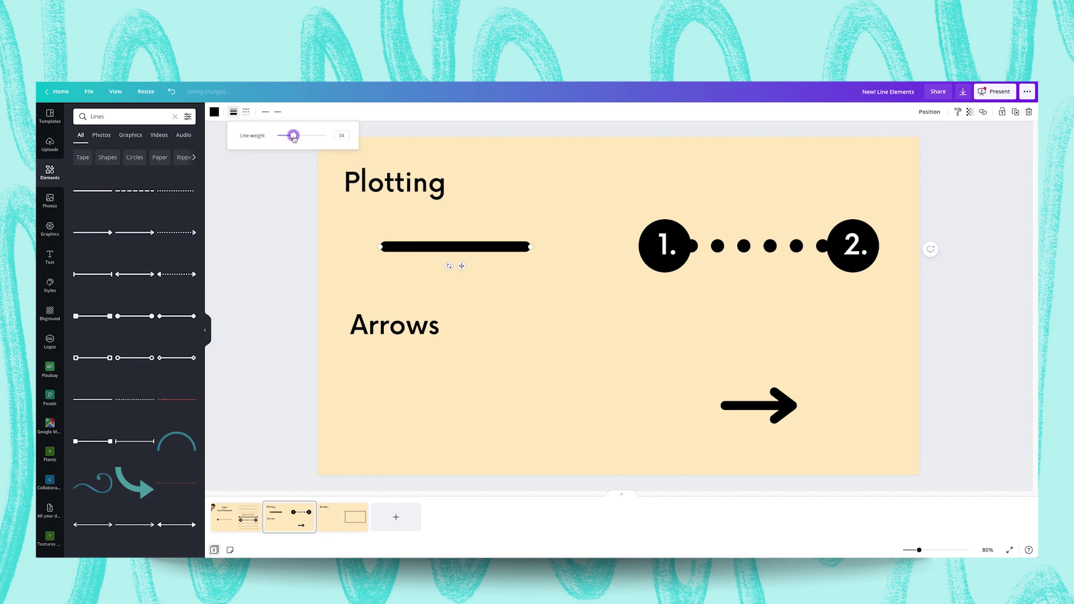
pyautogui.click(246, 112)
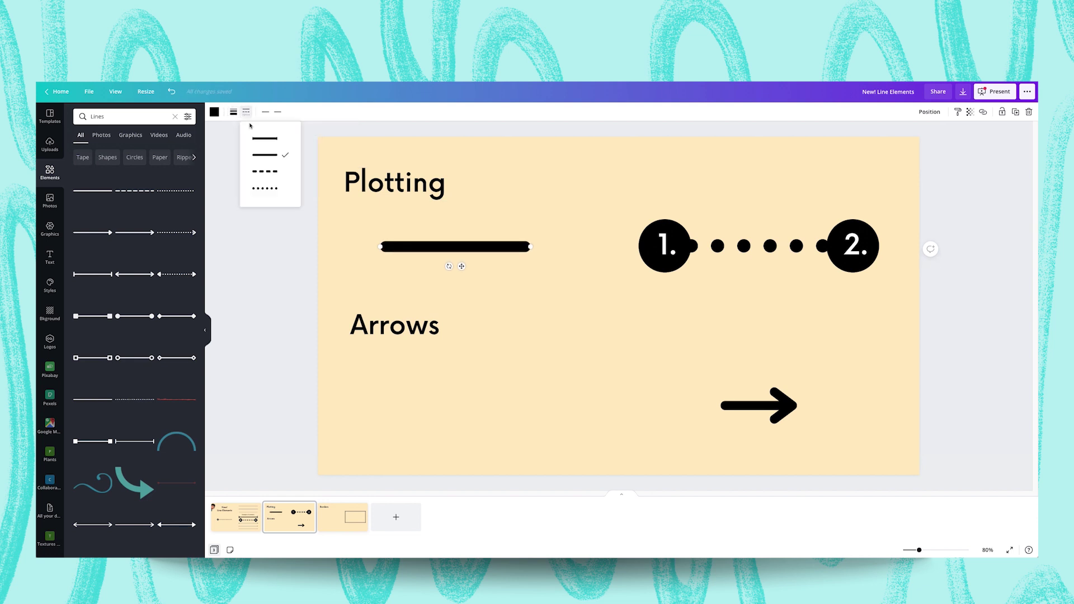
pyautogui.click(260, 189)
pyautogui.click(266, 112)
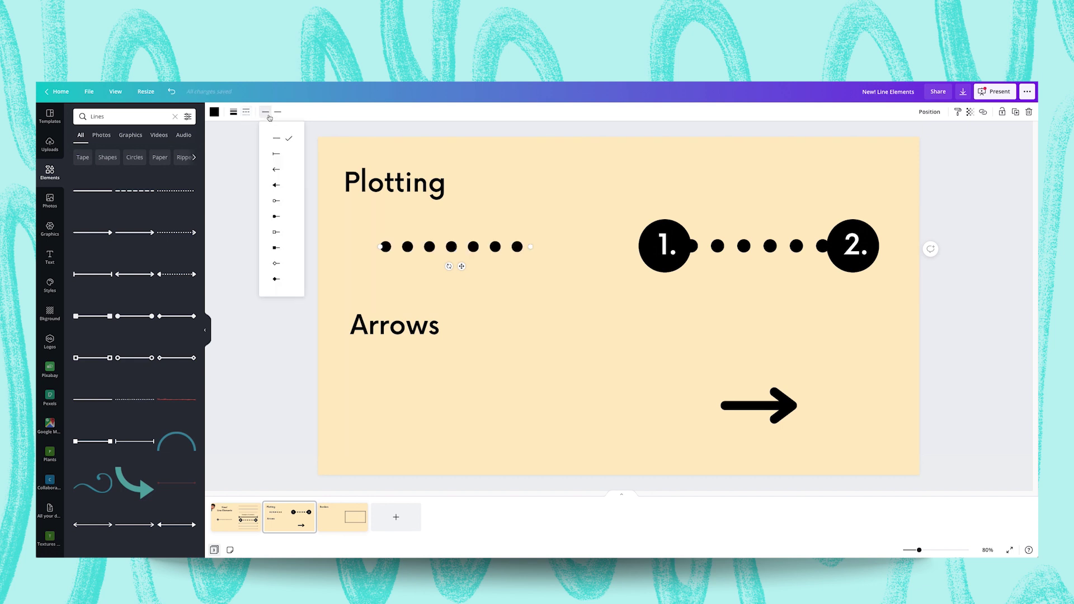
pyautogui.click(276, 216)
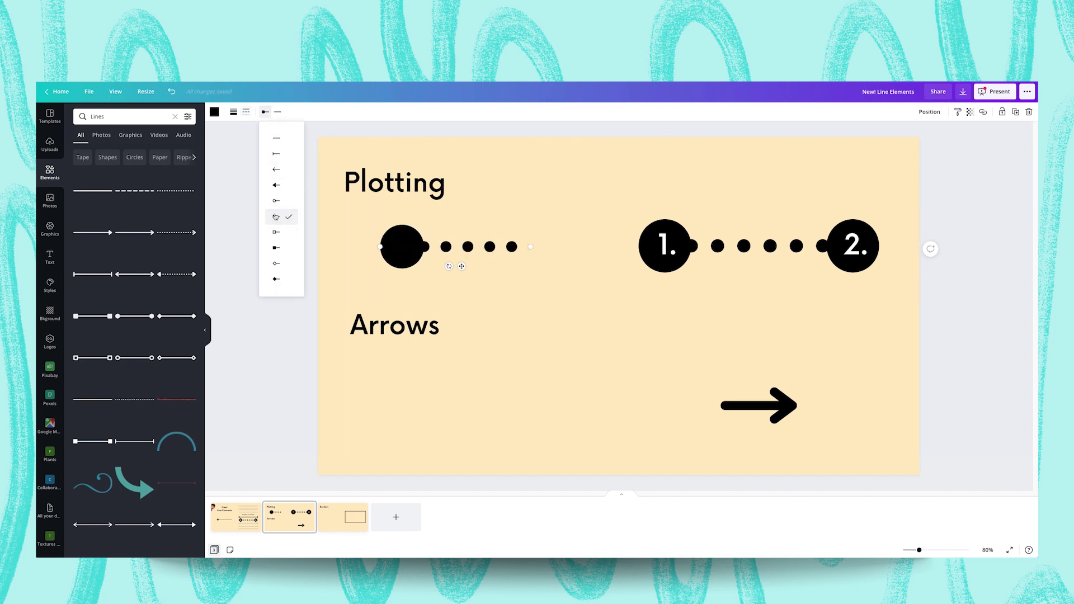
pyautogui.click(278, 112)
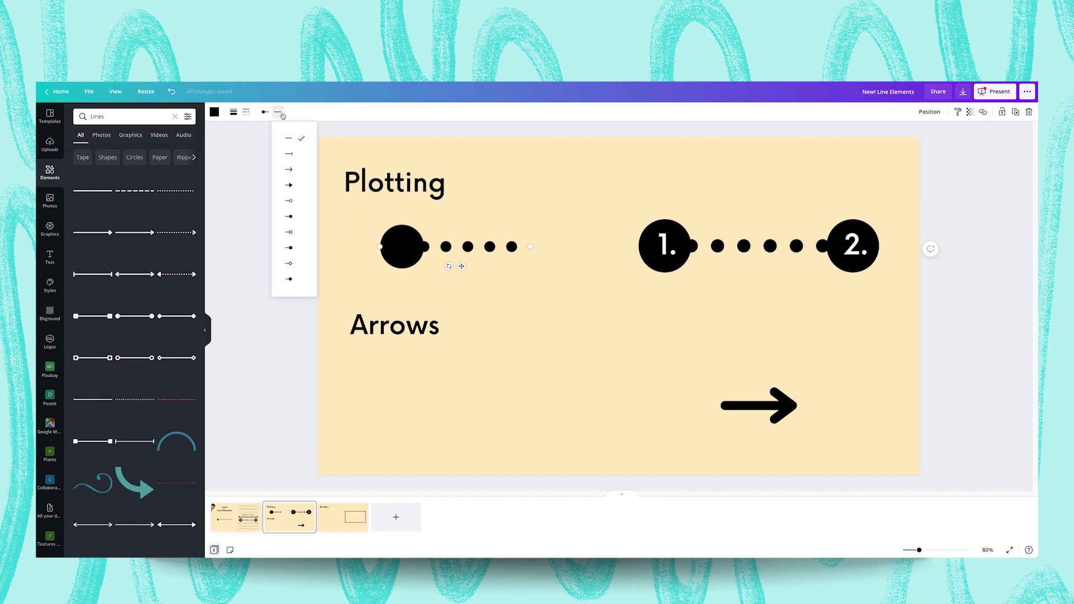
pyautogui.click(286, 216)
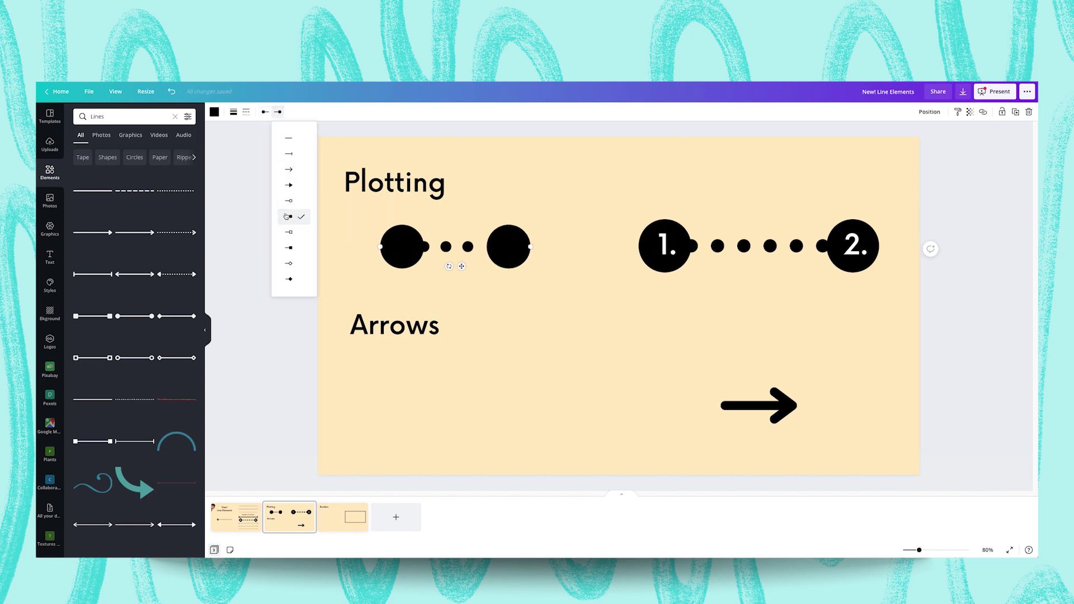
# Step: Lengthen the dotted line outward at both its left and right ends
pyautogui.moveTo(380, 246); pyautogui.dragTo(340, 247)
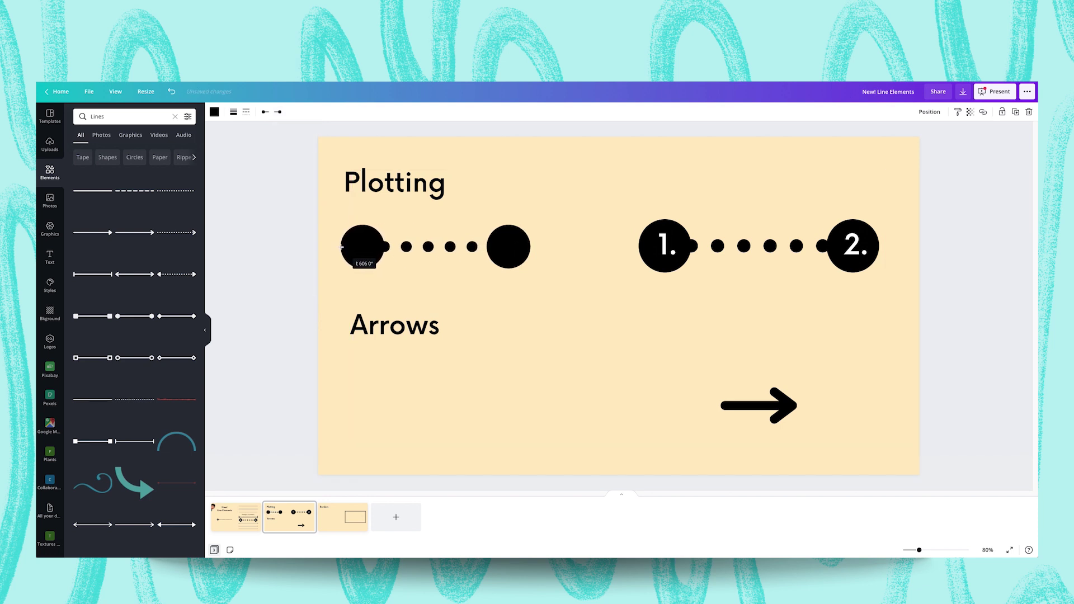
pyautogui.moveTo(535, 234); pyautogui.dragTo(549, 250)
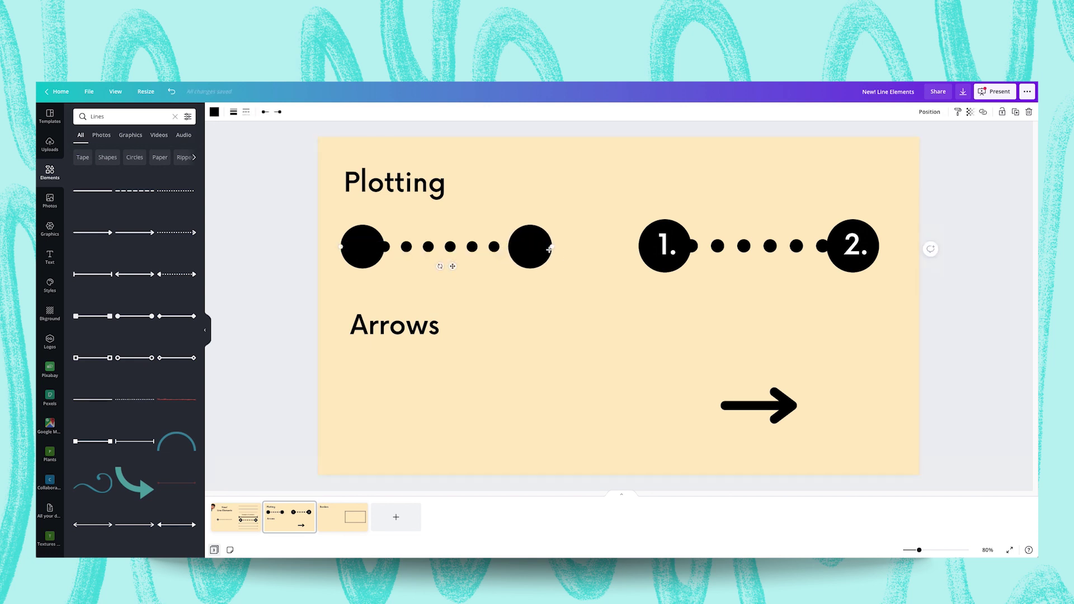
pyautogui.click(534, 280)
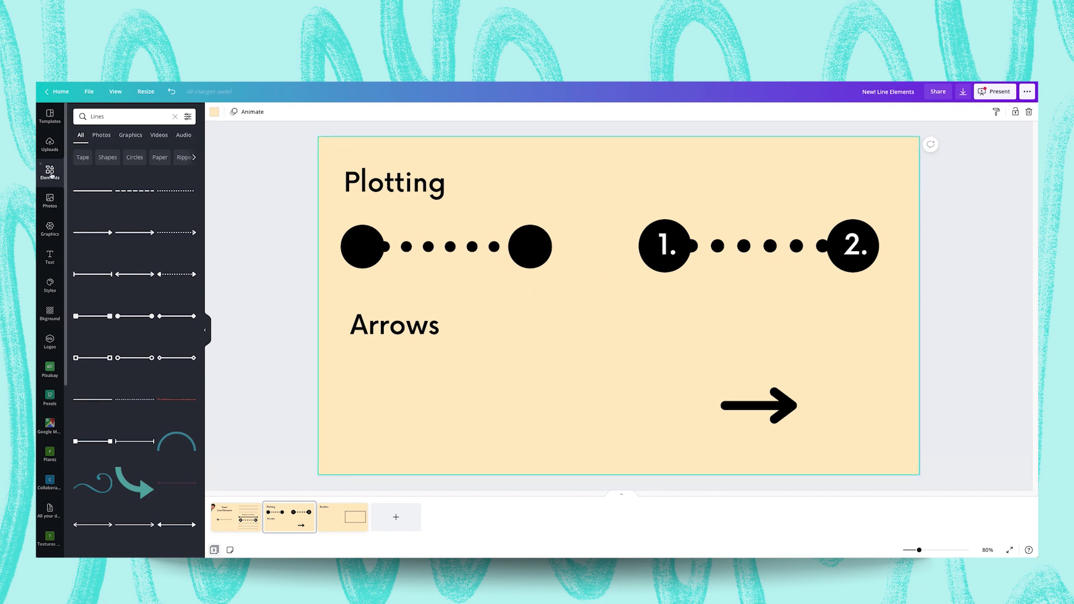
pyautogui.click(49, 255)
# Step: Add a white '1.' heading label and place it on the left circle
pyautogui.click(102, 157)
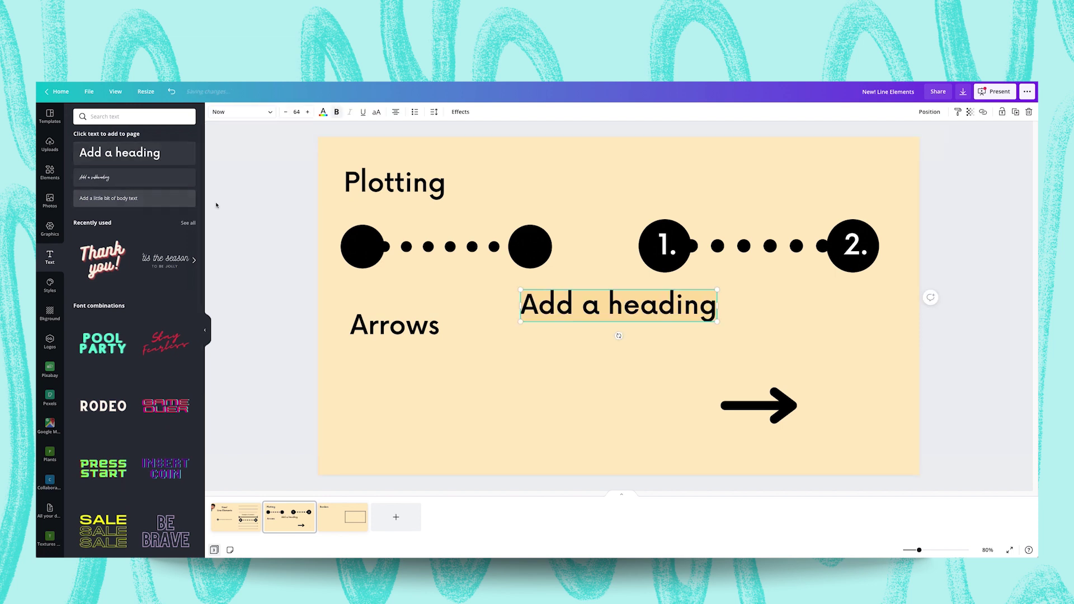
pyautogui.write('1.')
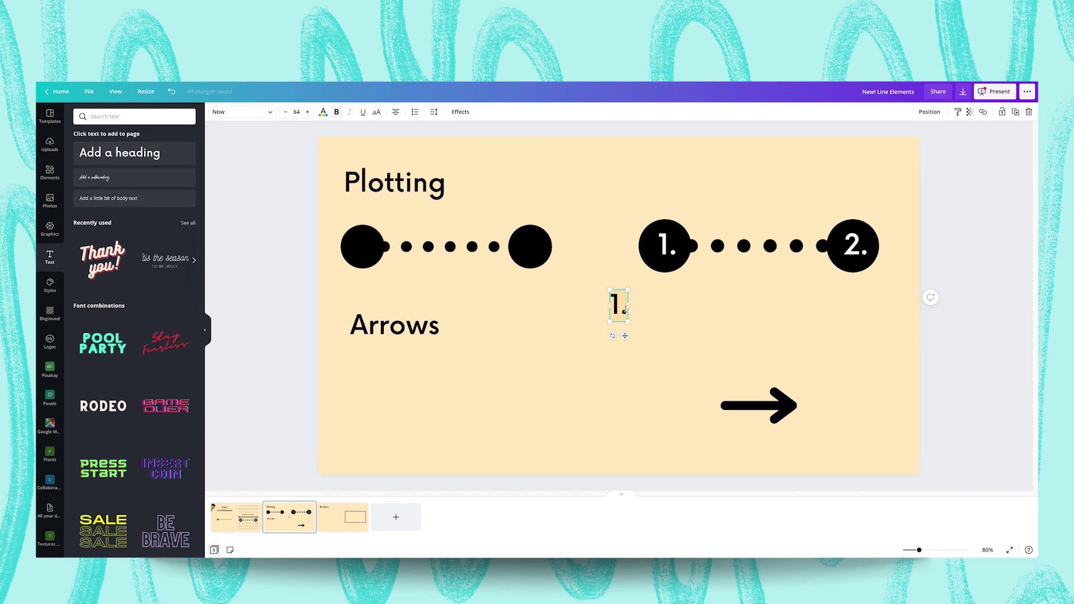
pyautogui.click(323, 111)
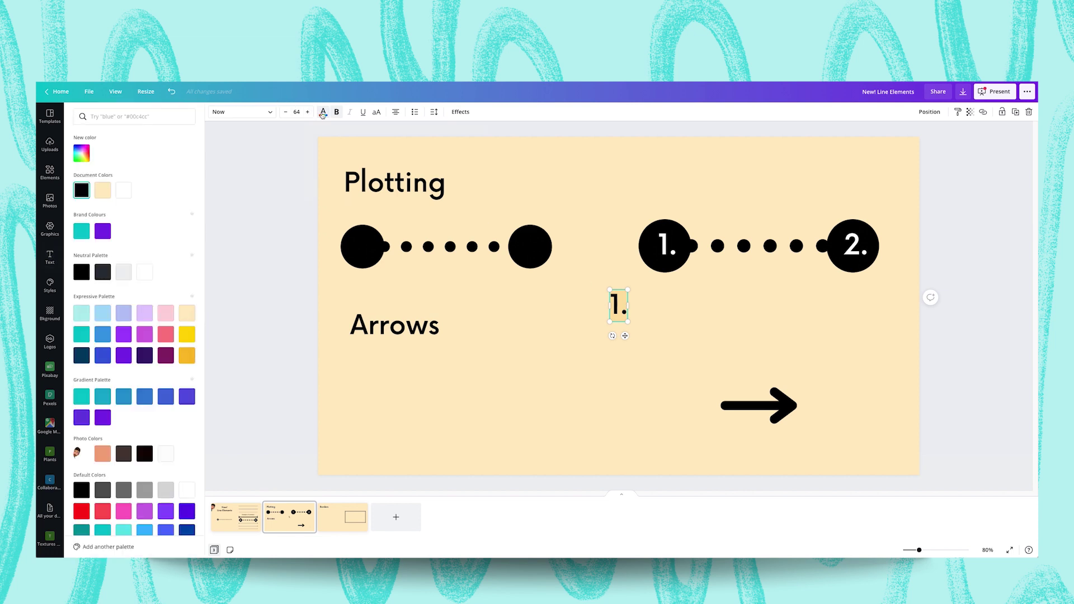
pyautogui.click(124, 190)
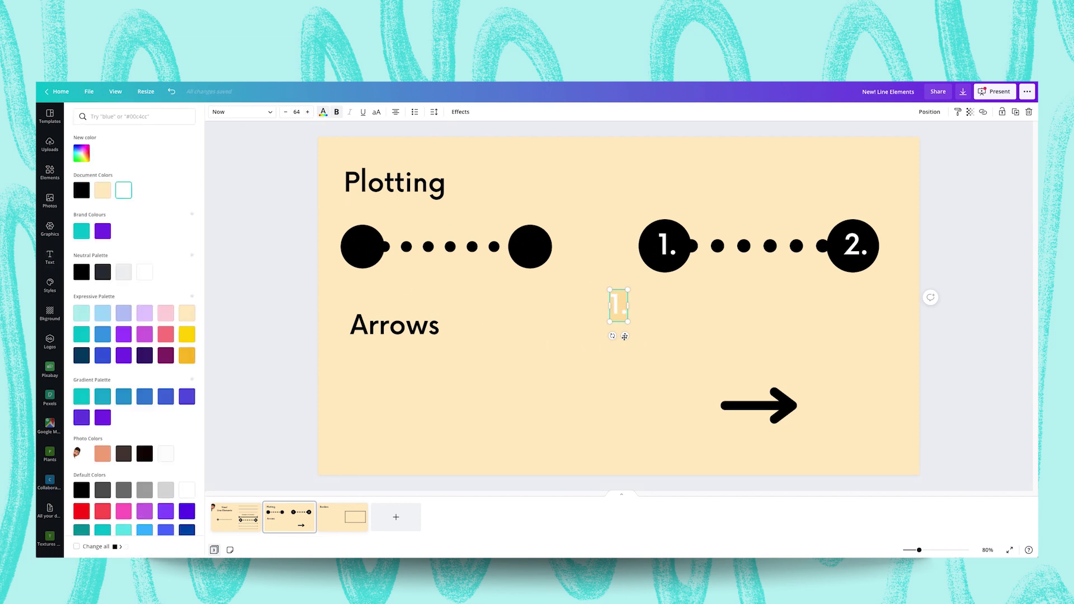
pyautogui.moveTo(624, 336); pyautogui.dragTo(369, 277)
pyautogui.click(434, 289)
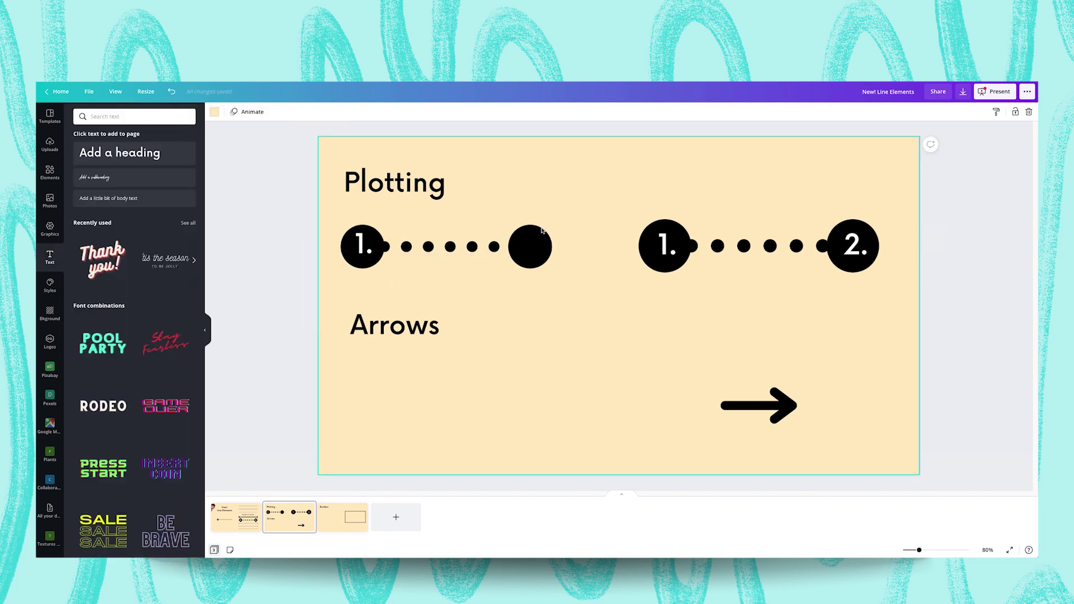
# Step: Duplicate the label onto the right circle and change it to '2.'
pyautogui.click(364, 250)
pyautogui.moveTo(365, 252); pyautogui.dragTo(528, 247)
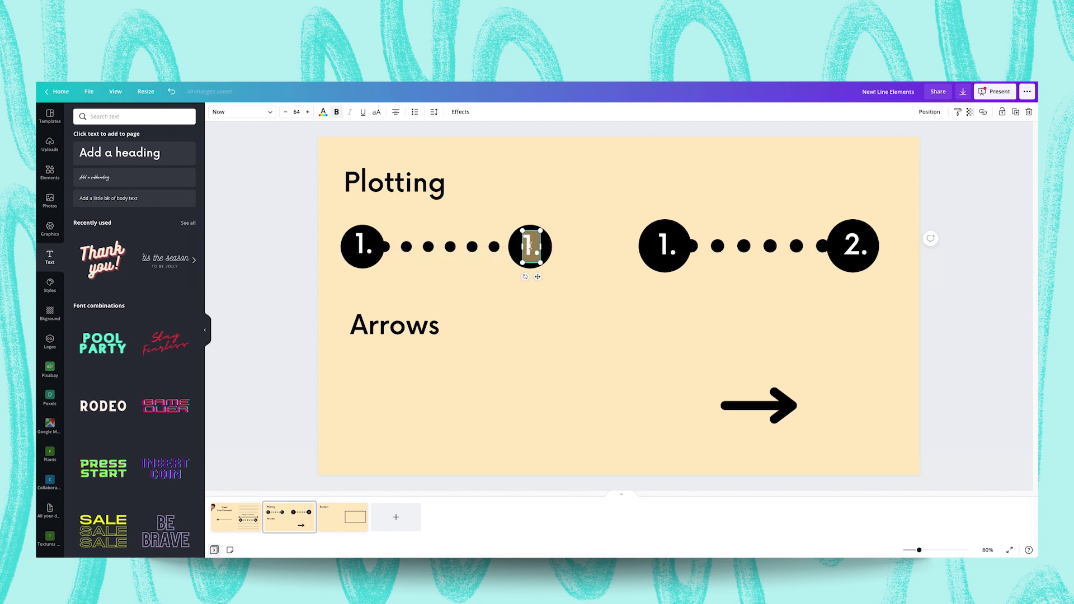
pyautogui.press('Return')
pyautogui.write('2')
pyautogui.write('2')
pyautogui.click(547, 317)
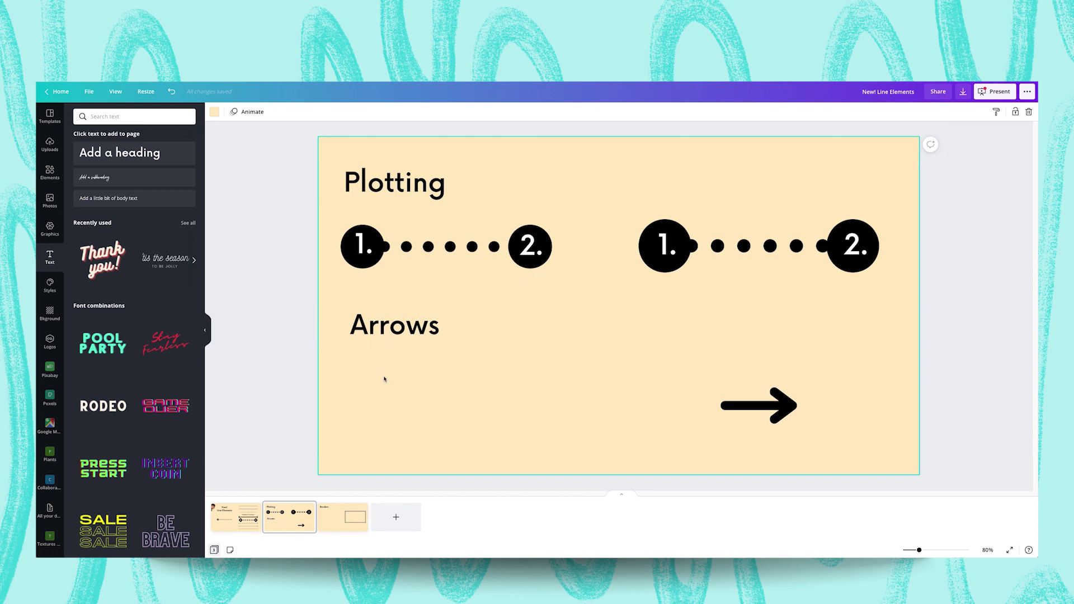
# Step: Add a new plain line under Arrows, shortened and made much thicker
pyautogui.click(50, 173)
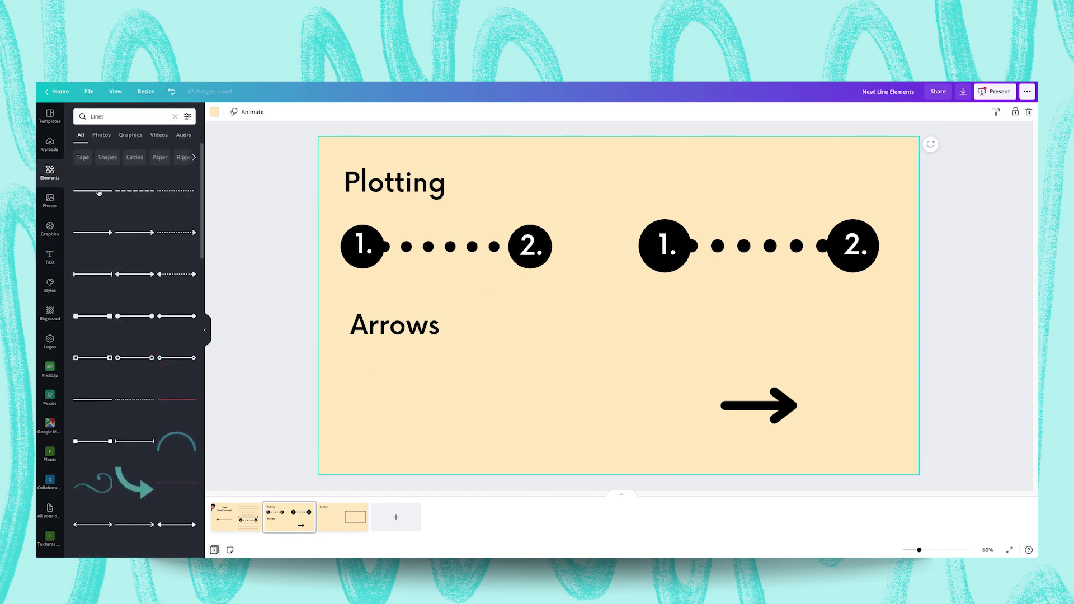
pyautogui.click(98, 193)
pyautogui.moveTo(351, 305); pyautogui.dragTo(403, 404)
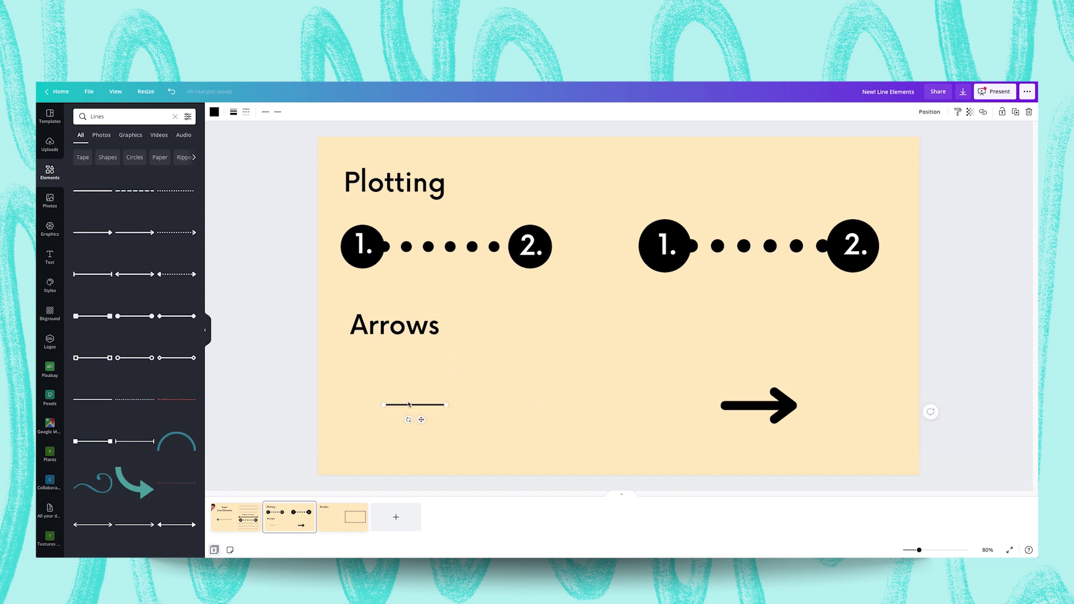
pyautogui.click(233, 112)
pyautogui.moveTo(280, 135); pyautogui.dragTo(290, 136)
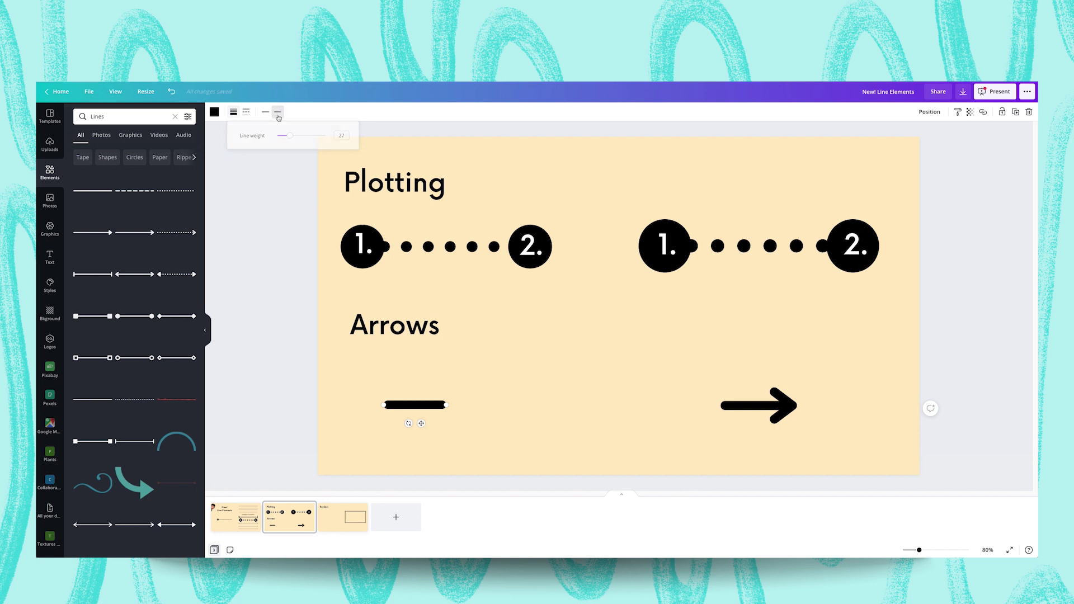
# Step: Give the thick line an open arrowhead end and a bar start, adjusting its length
pyautogui.click(277, 111)
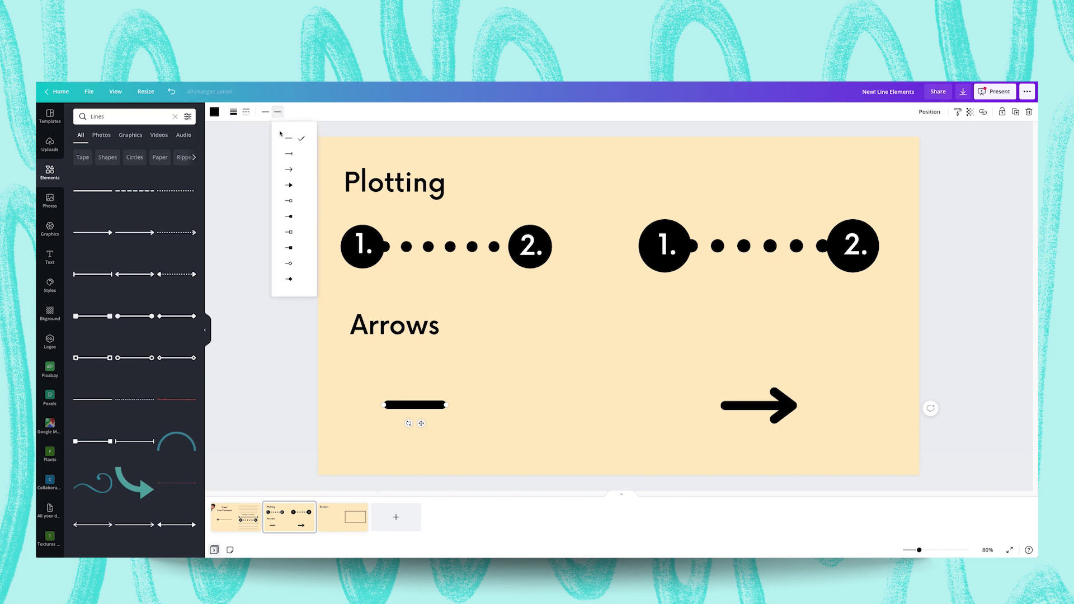
pyautogui.click(290, 170)
pyautogui.click(292, 186)
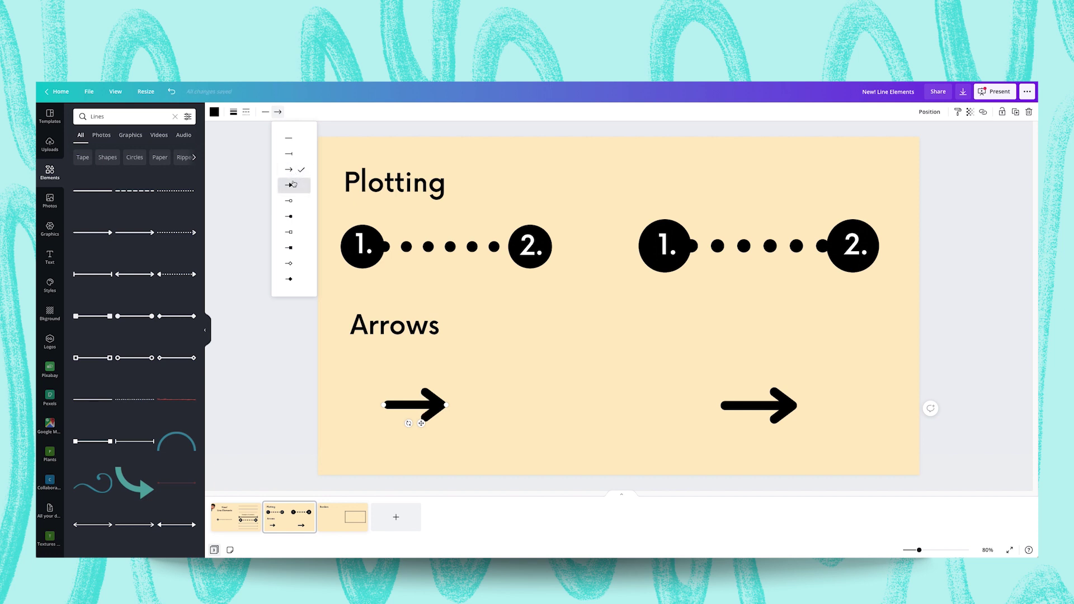
pyautogui.click(290, 170)
pyautogui.moveTo(384, 404); pyautogui.dragTo(426, 406)
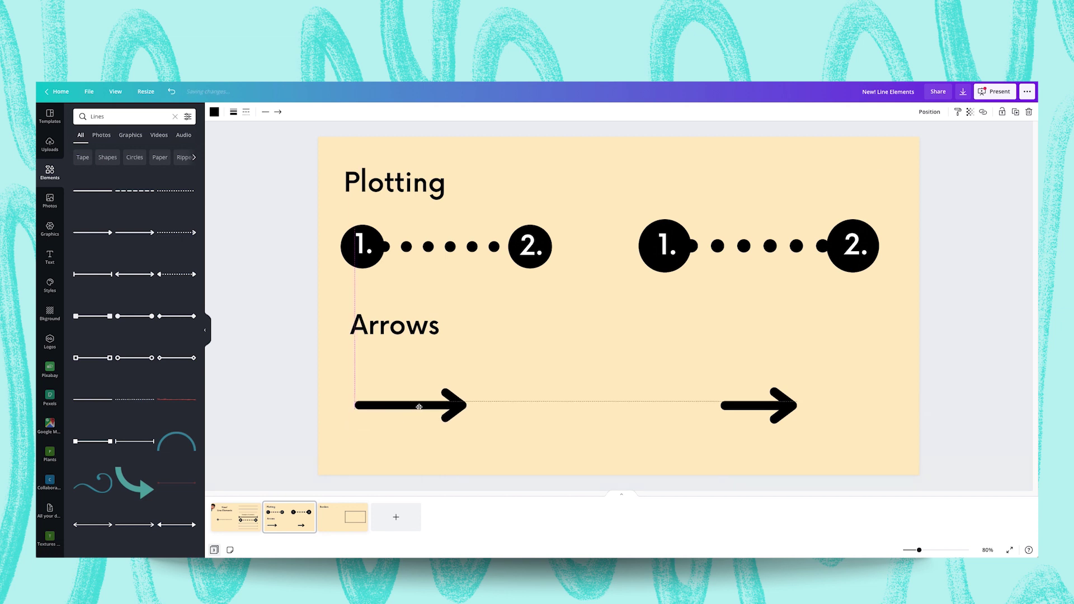
pyautogui.click(266, 111)
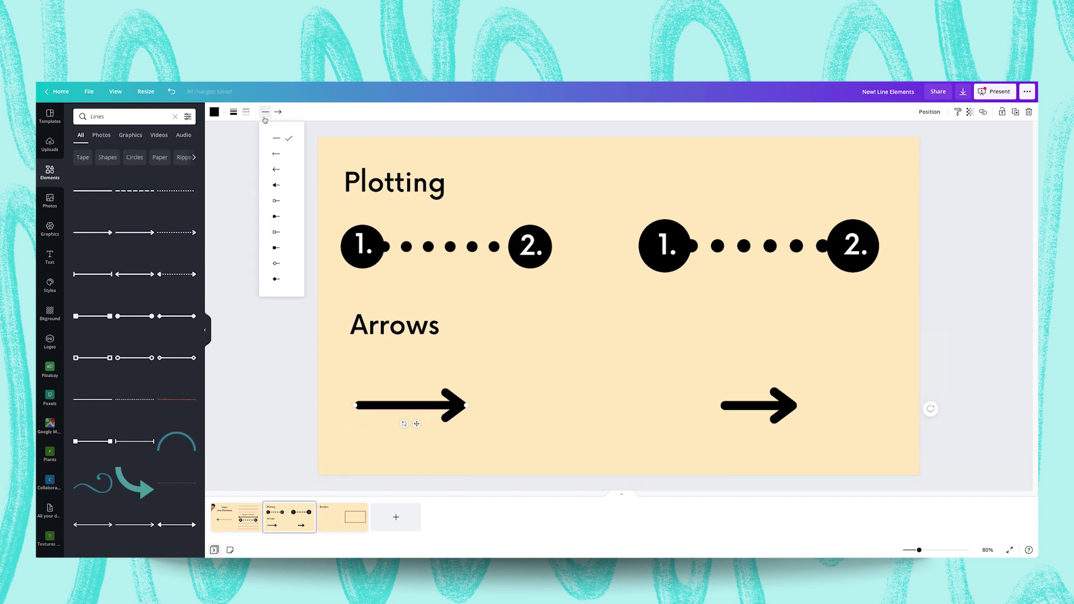
pyautogui.click(277, 154)
pyautogui.click(361, 302)
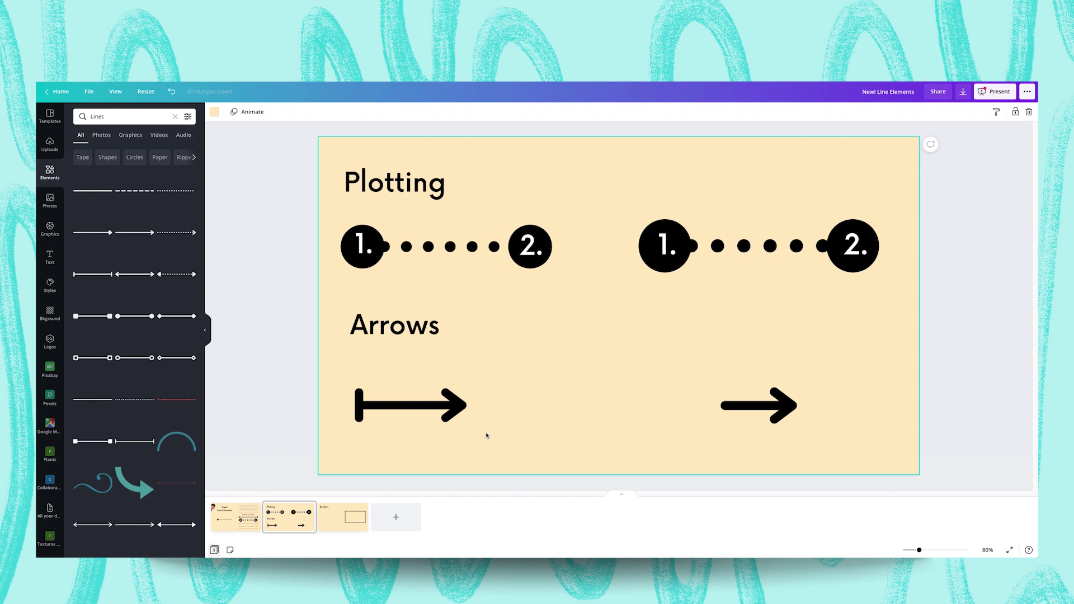
# Step: On the Borders slide, test moving single rectangle sides, then undo those moves
pyautogui.scroll(-2, 487, 435)
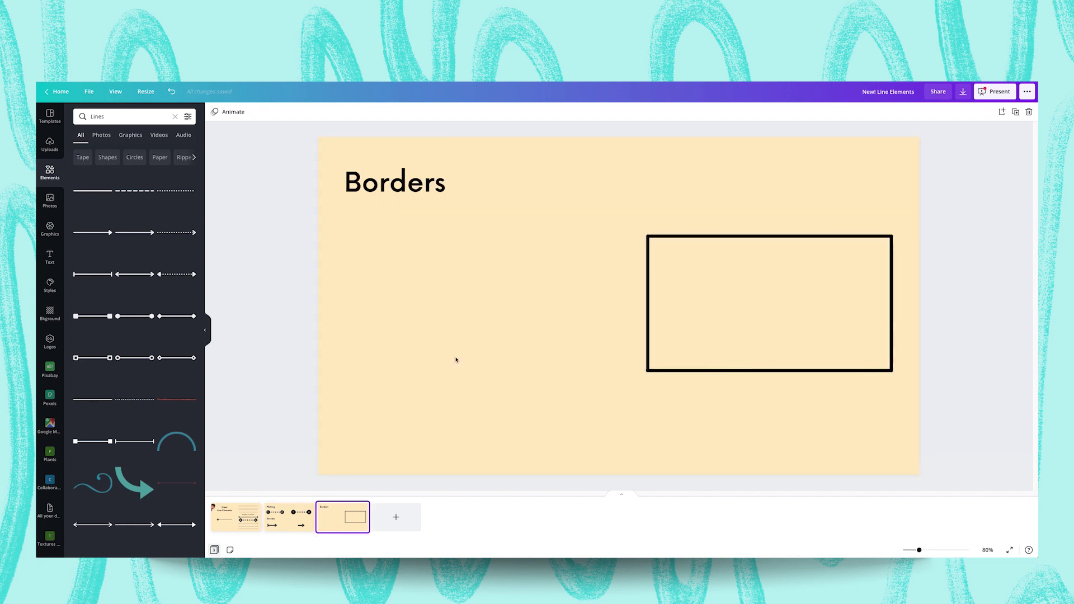
pyautogui.moveTo(610, 208); pyautogui.dragTo(938, 415)
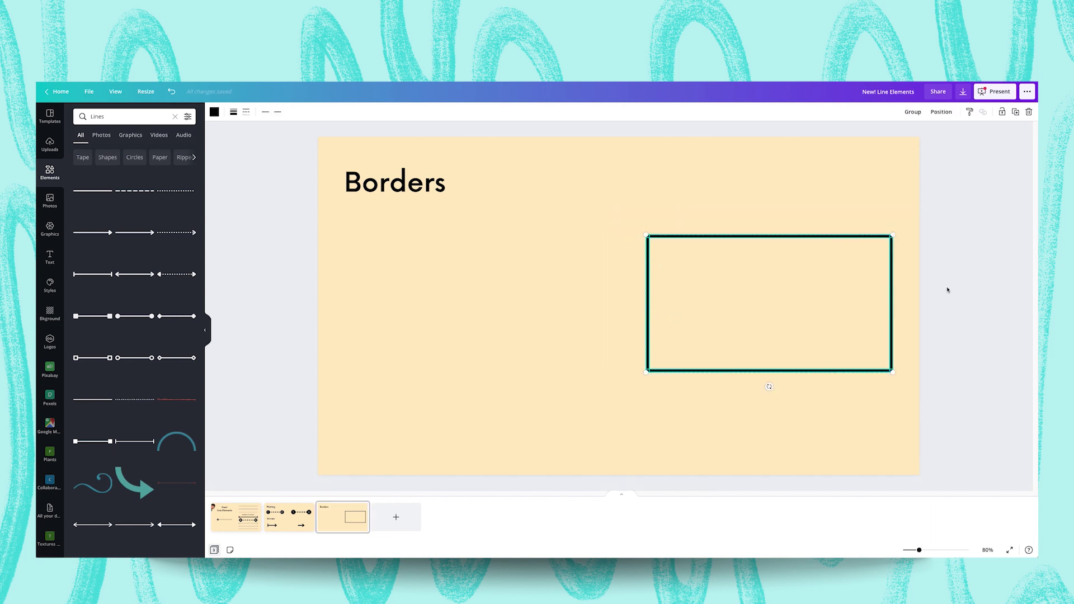
pyautogui.click(685, 416)
pyautogui.moveTo(647, 302); pyautogui.dragTo(608, 302)
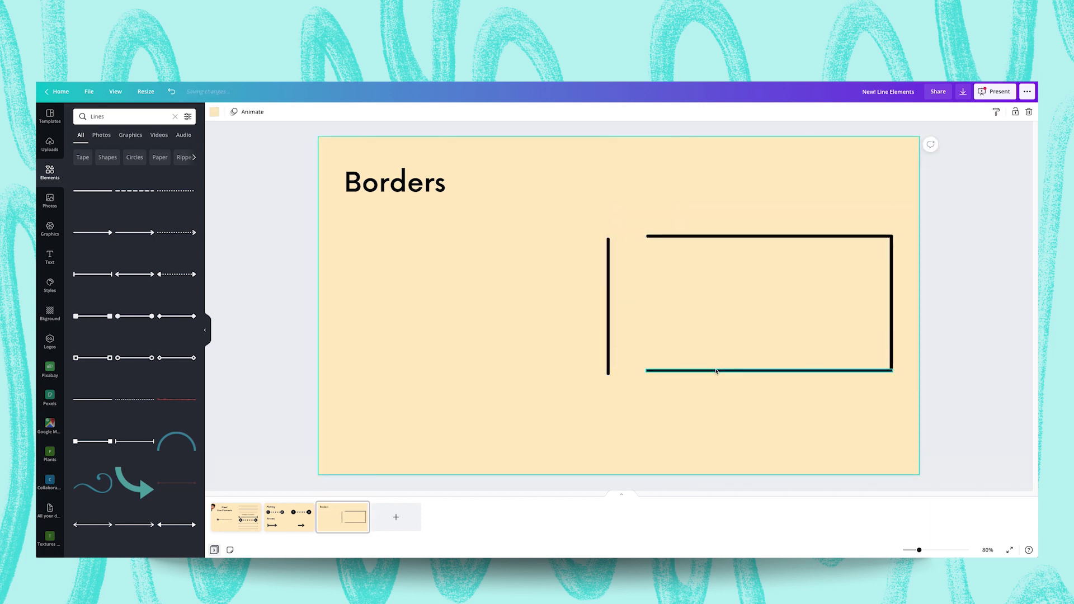
pyautogui.moveTo(714, 371); pyautogui.dragTo(721, 399)
pyautogui.click(729, 427)
pyautogui.hotkey('ctrl', 'z')
pyautogui.hotkey('ctrl', 'z')
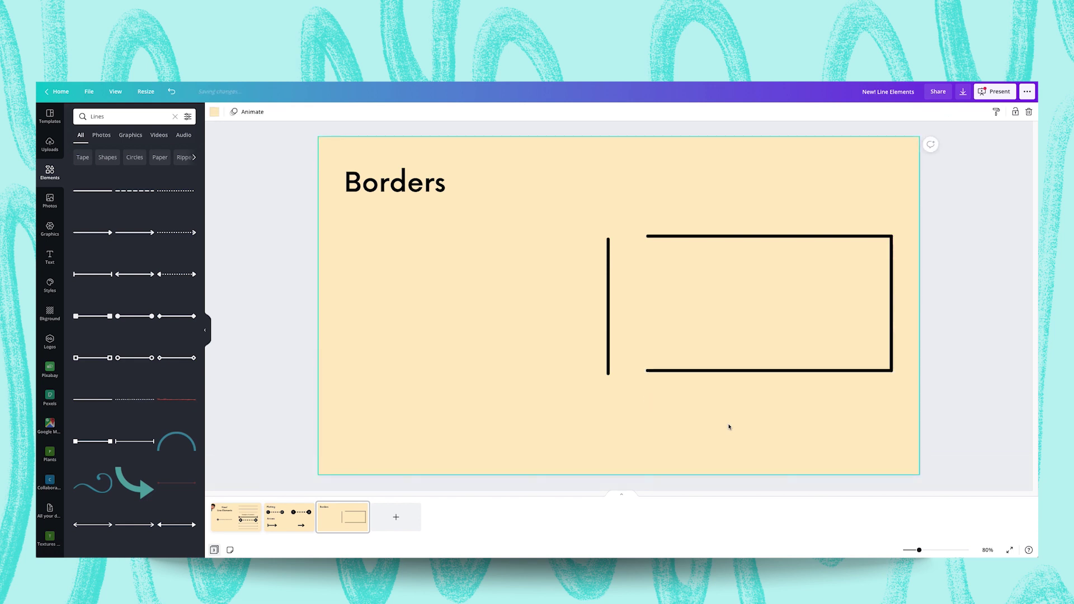
# Step: Move the whole four-line rectangle toward the page centre and reselect its lines
pyautogui.moveTo(640, 223); pyautogui.dragTo(905, 389)
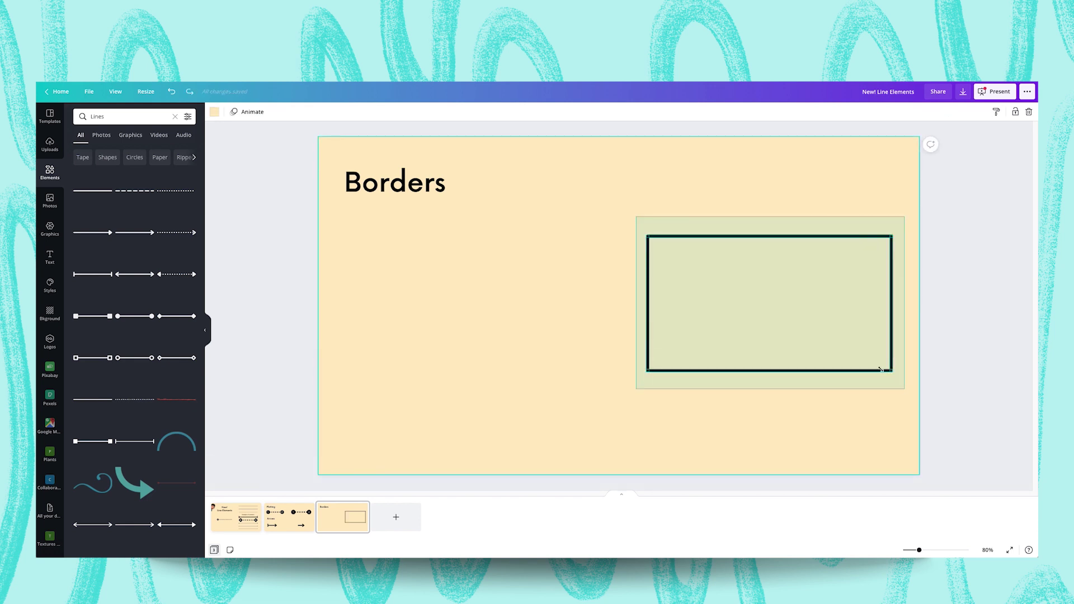
pyautogui.moveTo(791, 307); pyautogui.dragTo(634, 317)
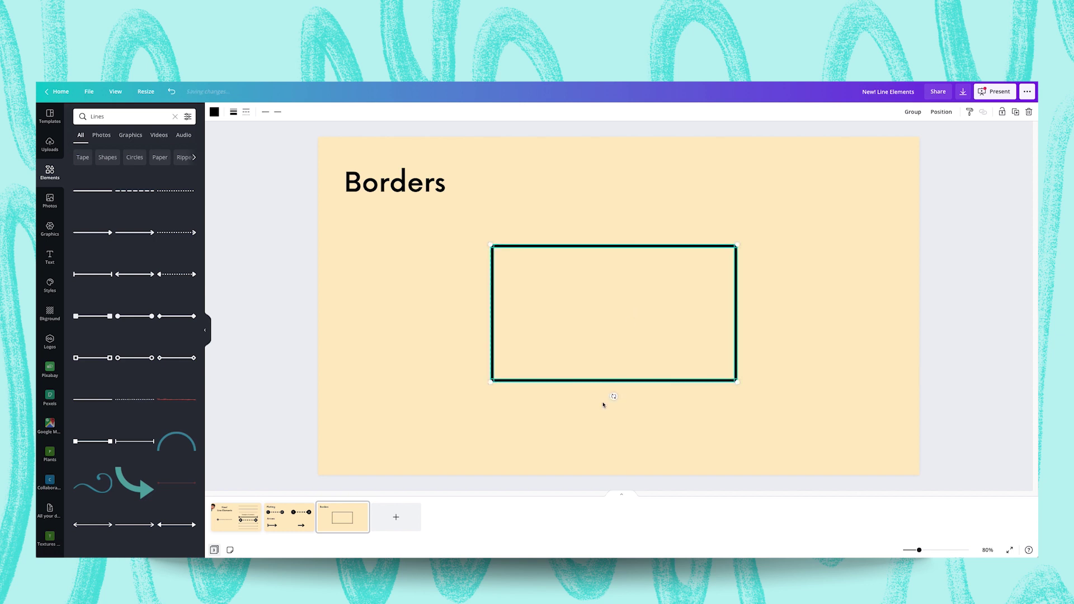
pyautogui.click(526, 417)
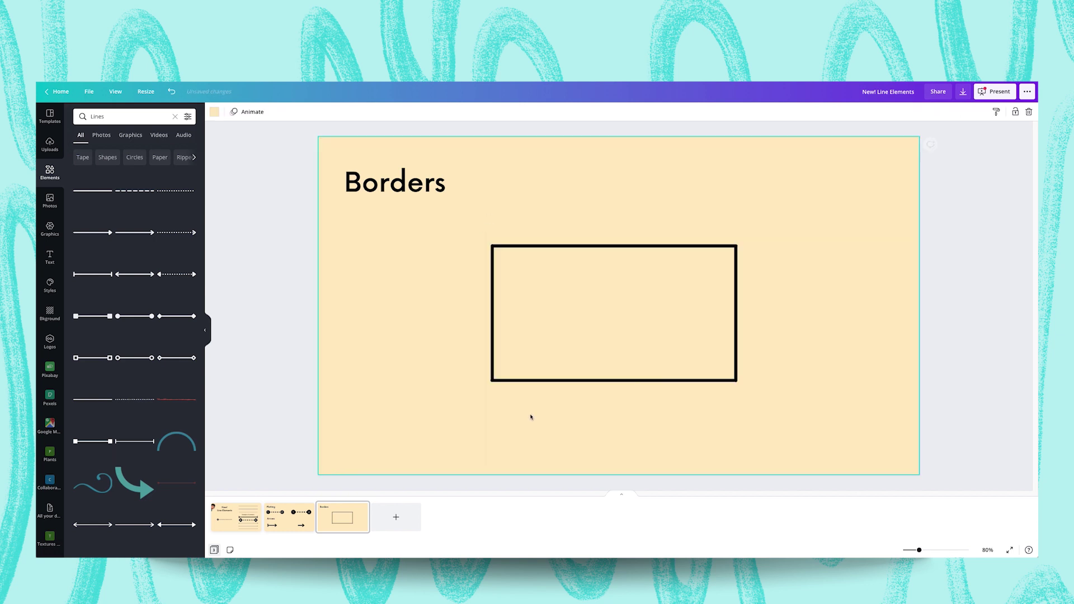
pyautogui.moveTo(472, 230); pyautogui.dragTo(769, 392)
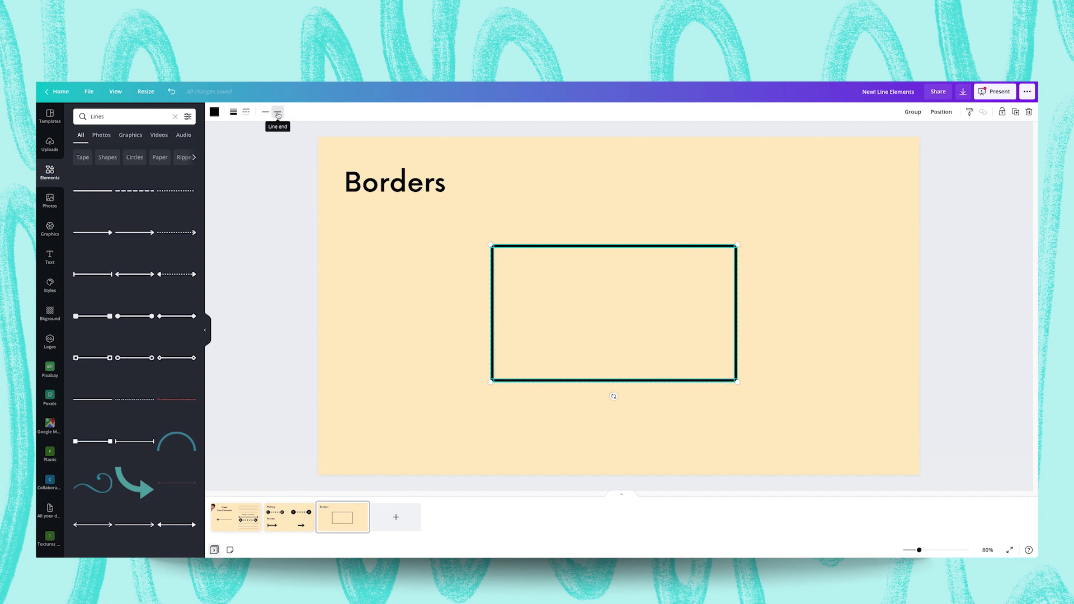
# Step: Give all four border lines bar caps at both start and end
pyautogui.click(267, 114)
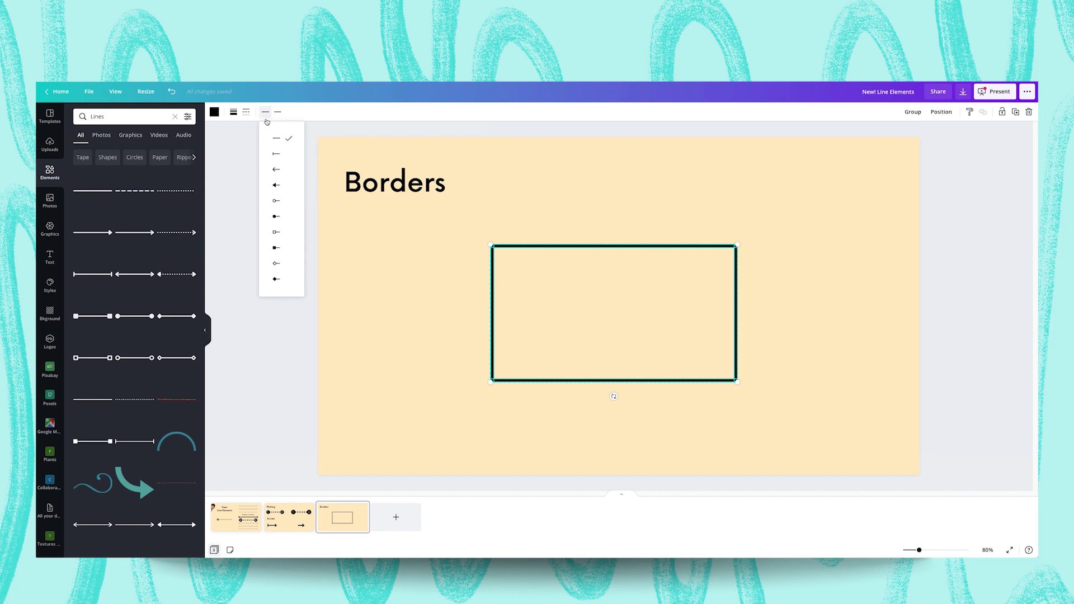
pyautogui.click(272, 155)
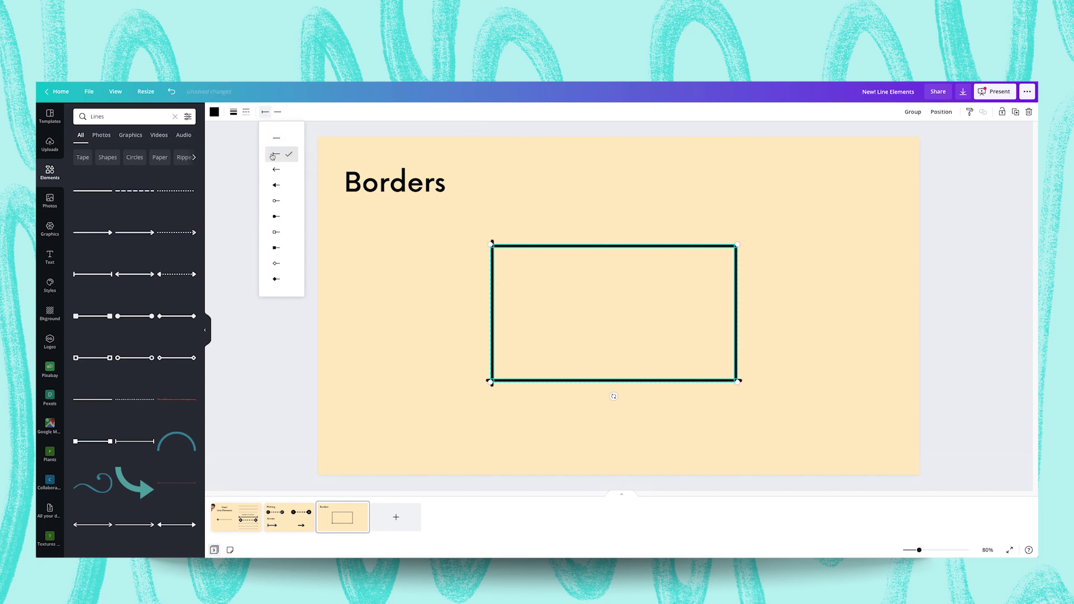
pyautogui.click(277, 112)
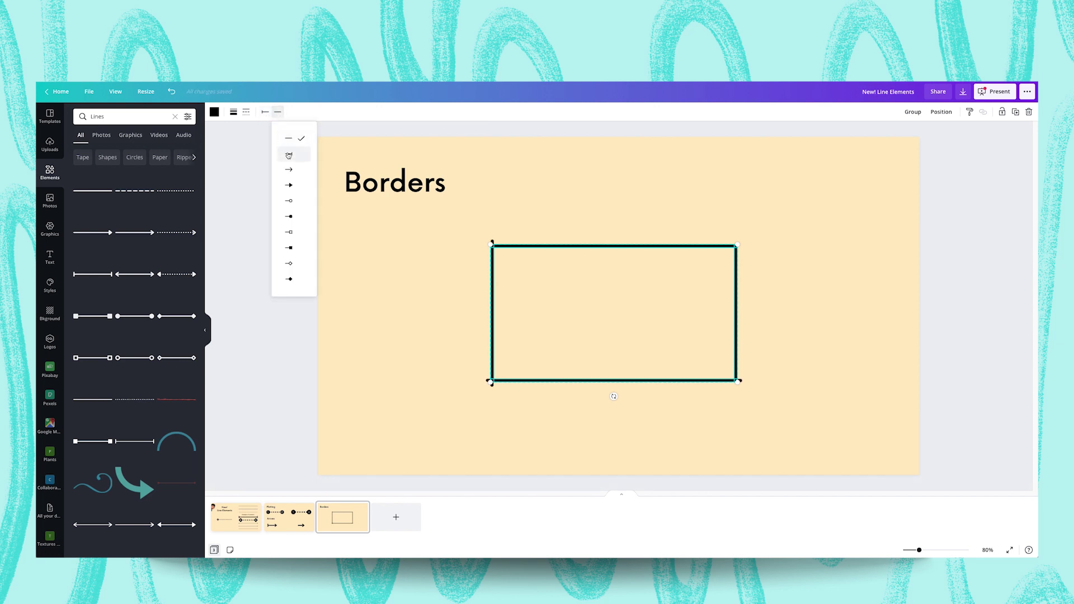
pyautogui.click(289, 156)
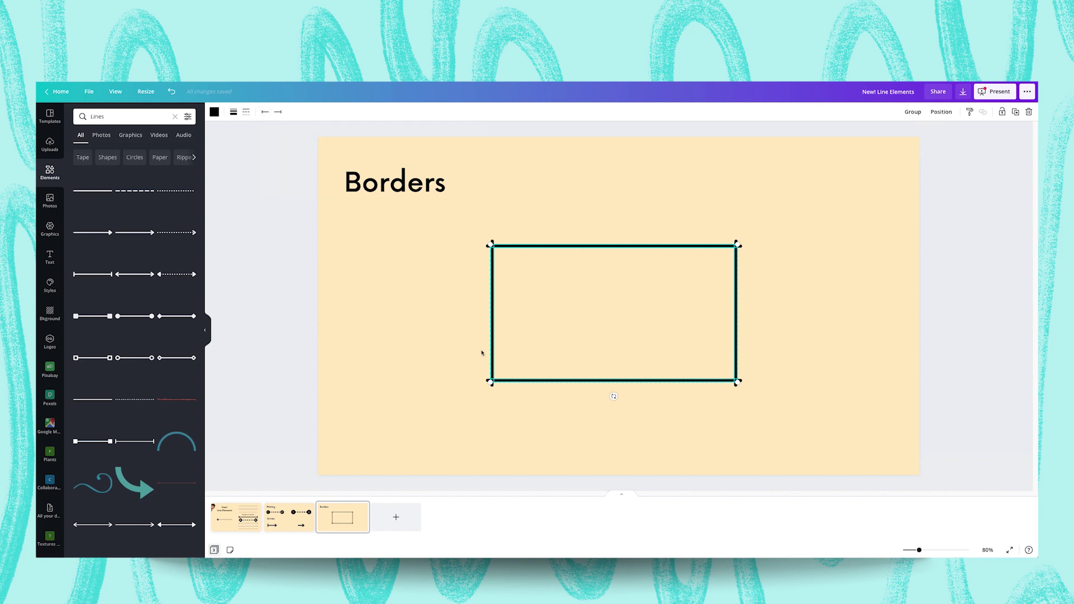
pyautogui.click(560, 411)
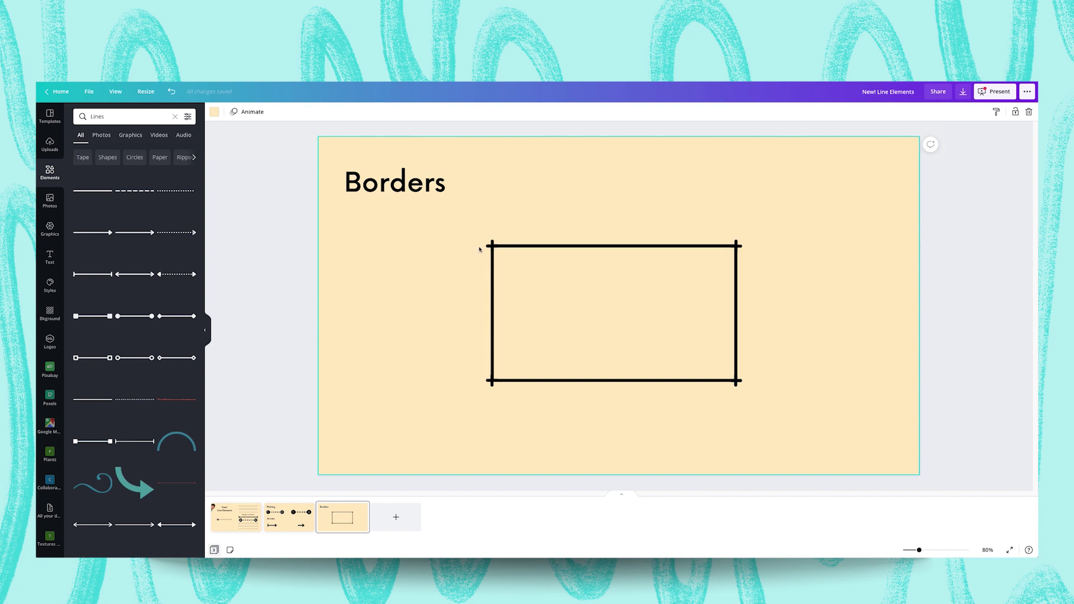
# Step: Switch the border lines to square caps at both ends
pyautogui.moveTo(473, 240); pyautogui.dragTo(764, 407)
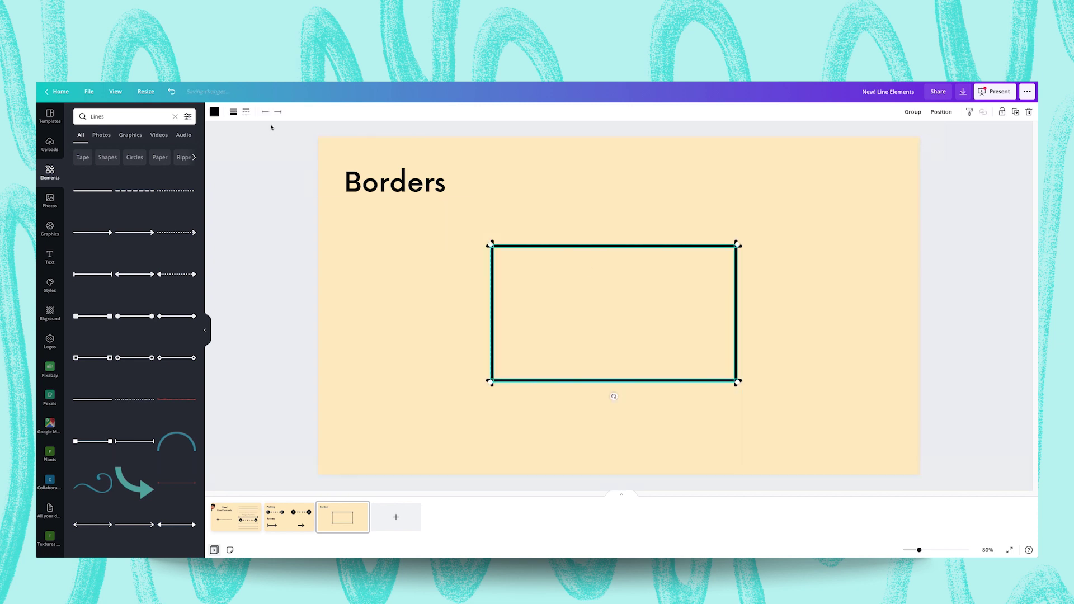
pyautogui.click(267, 115)
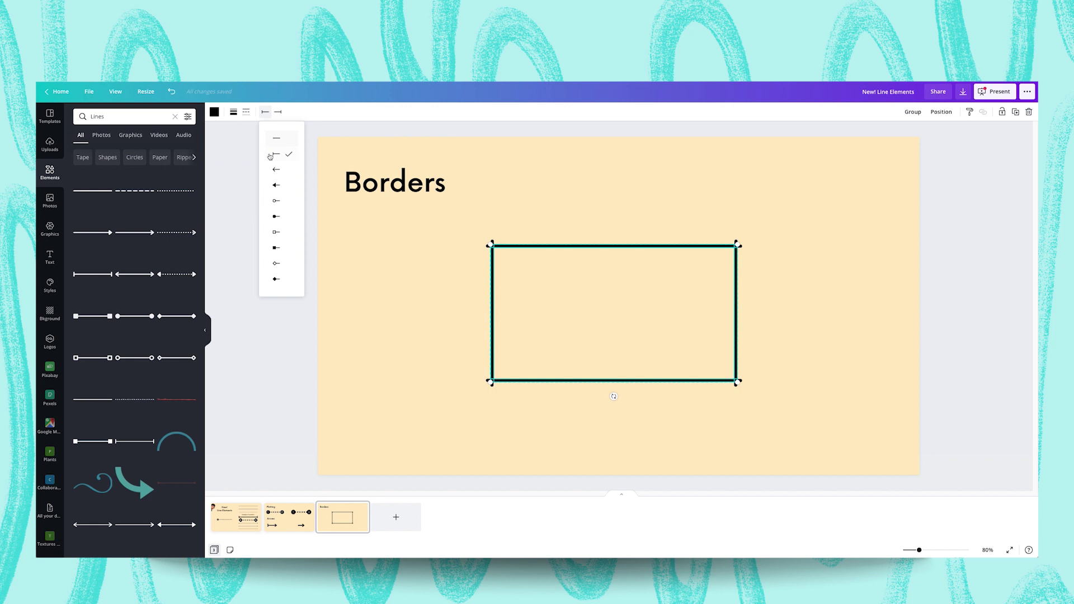
pyautogui.click(280, 234)
pyautogui.click(278, 112)
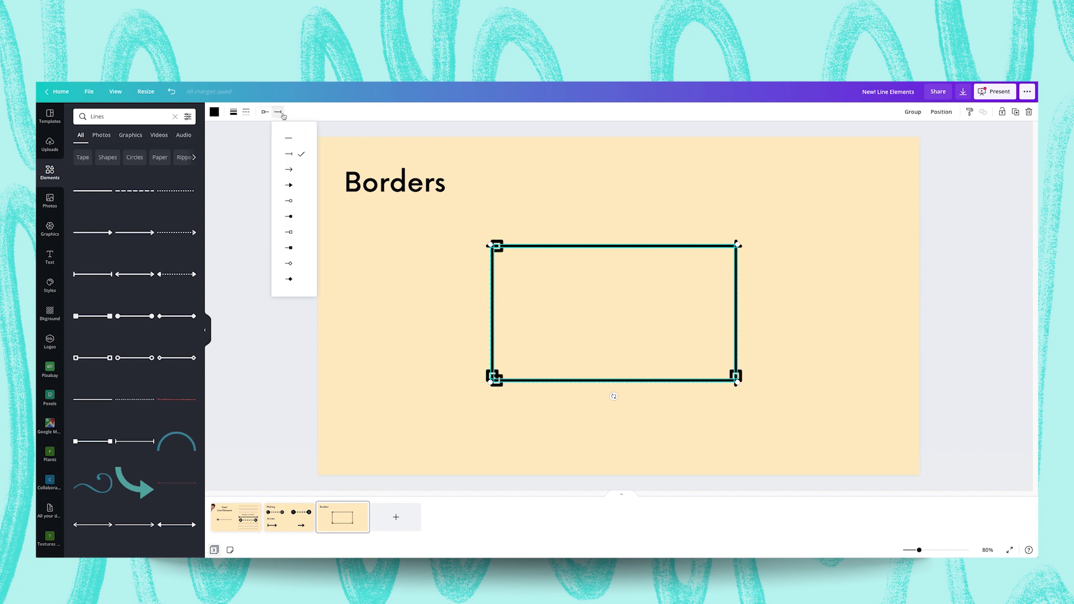
pyautogui.click(289, 232)
pyautogui.click(542, 440)
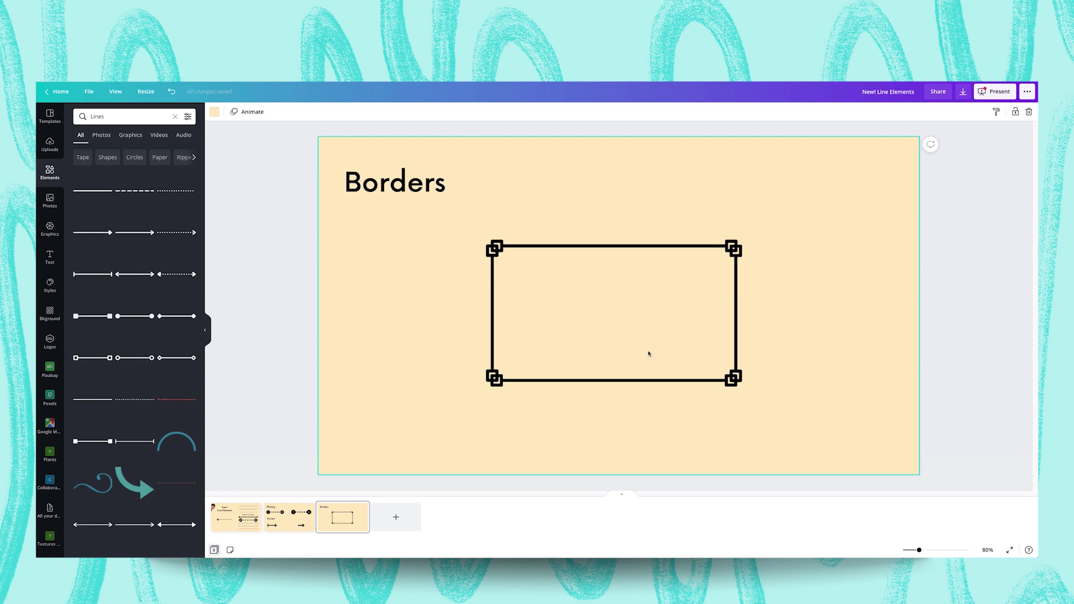
# Step: Switch the border lines to diamond caps at both ends for diamond corners
pyautogui.moveTo(463, 224); pyautogui.dragTo(759, 390)
pyautogui.click(262, 112)
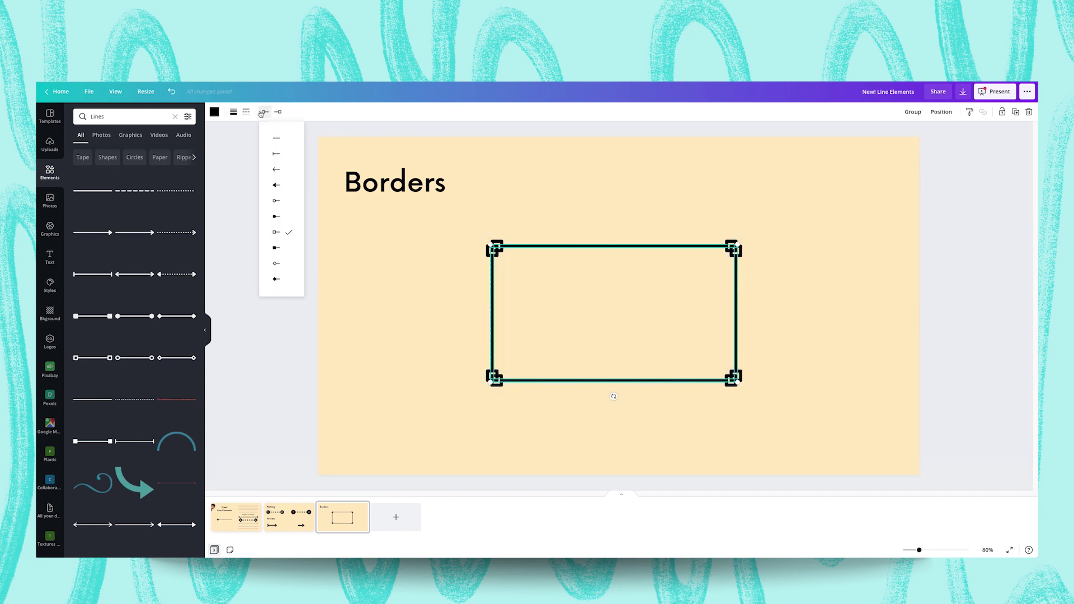
pyautogui.click(276, 264)
pyautogui.click(278, 112)
pyautogui.click(293, 264)
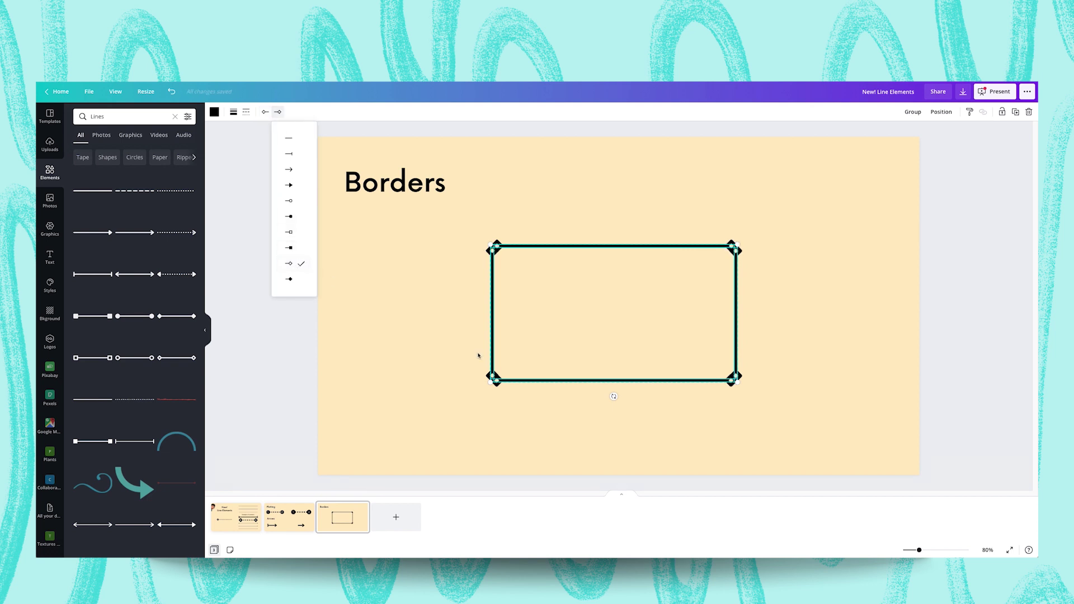
pyautogui.click(587, 419)
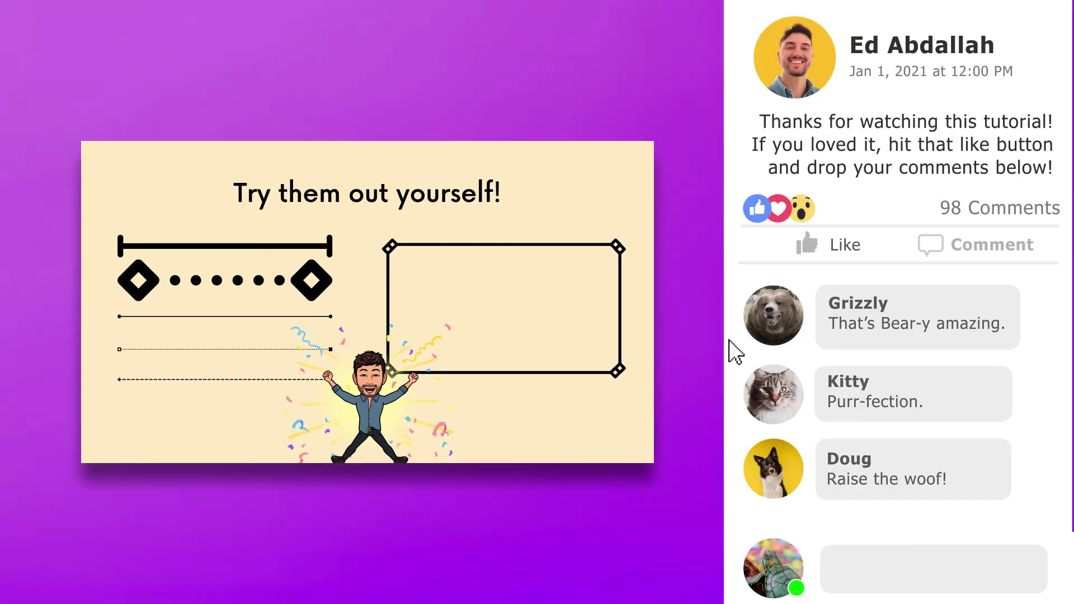
# Step: Like the thank-you post and start a comment reading 'That's tu'
pyautogui.click(810, 247)
pyautogui.write('That’s tu')
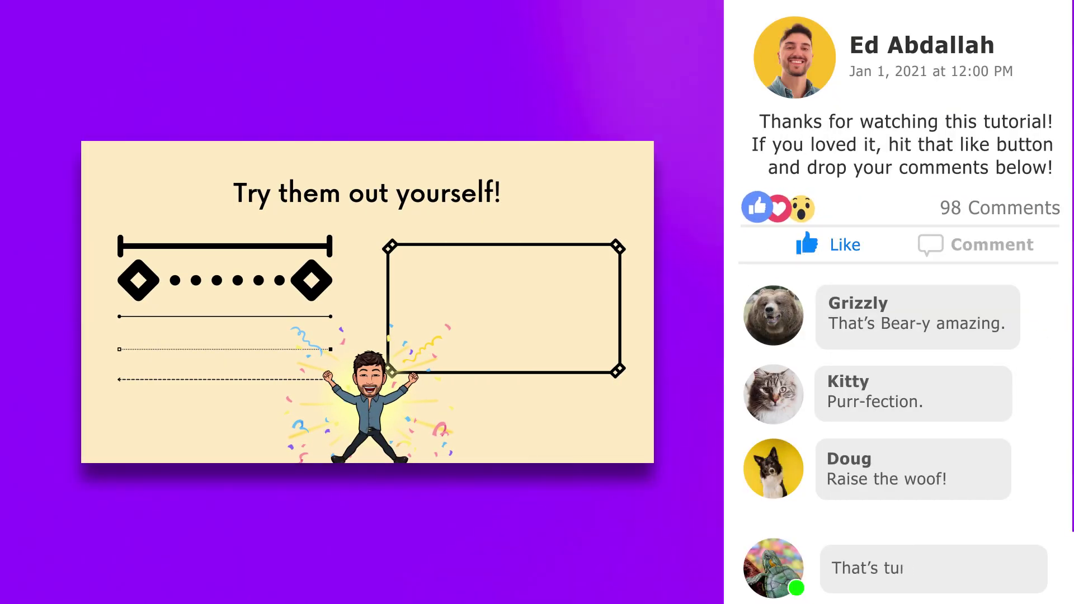